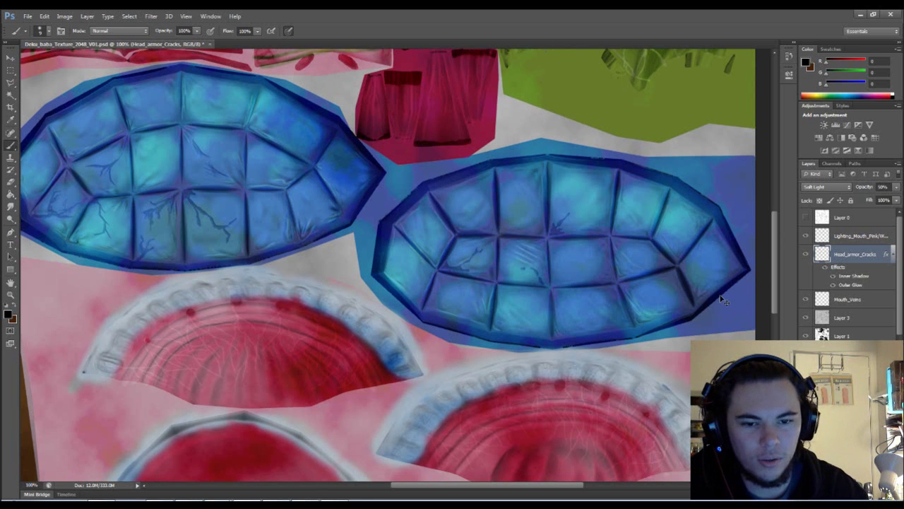
- Pan across the texture pieces and toggle the pink mouth lighting layer to compare
scroll(721, 299, down, 2)
scroll(518, 344, up, 1)
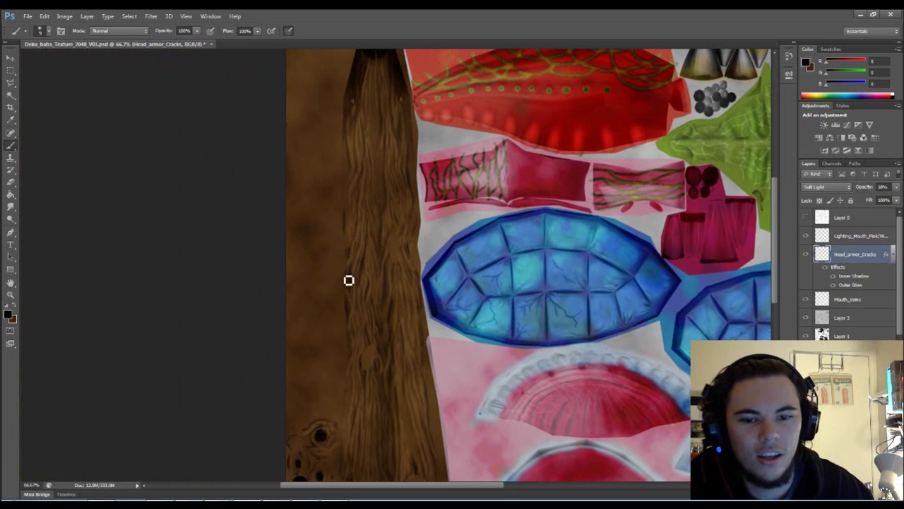
drag(403, 279, 264, 246)
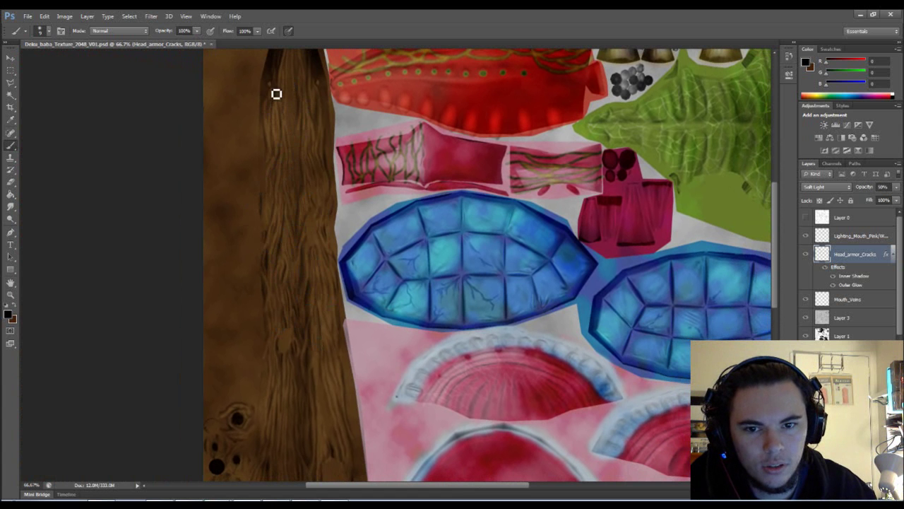
drag(372, 351, 351, 300)
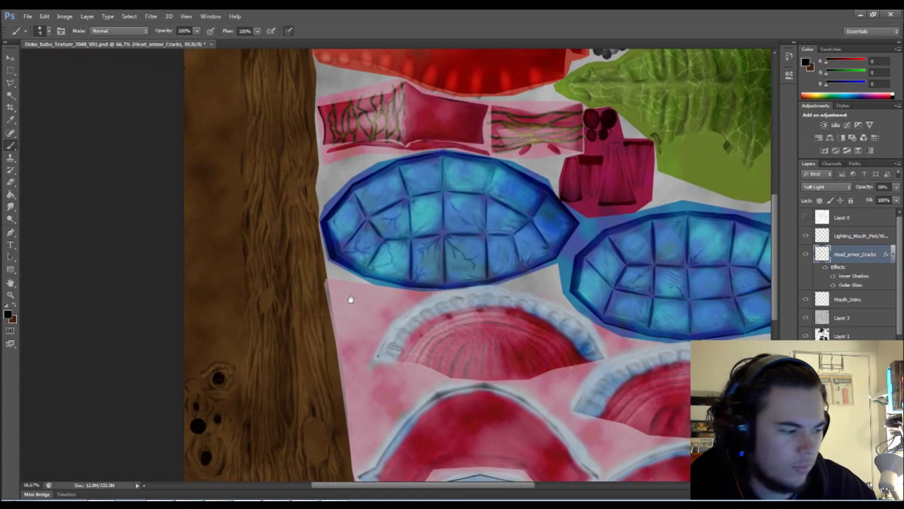
drag(322, 354, 303, 322)
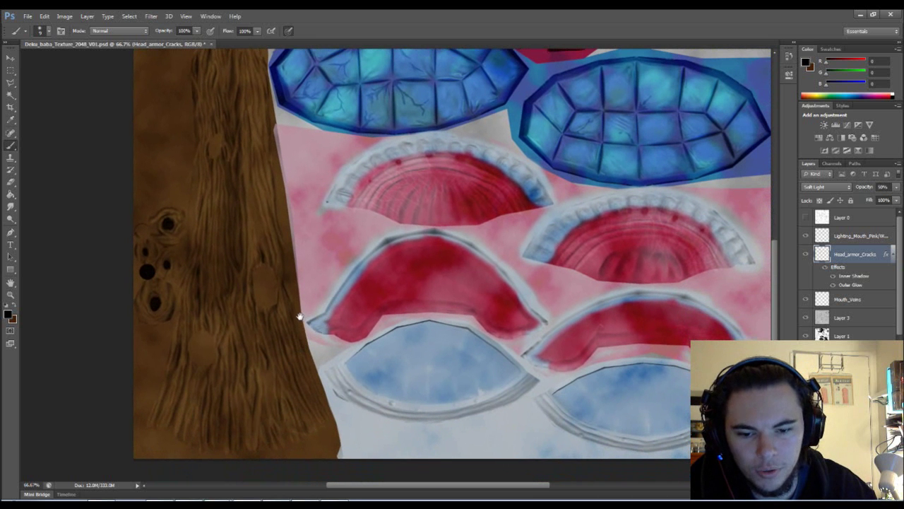
drag(304, 257, 323, 319)
drag(282, 141, 265, 296)
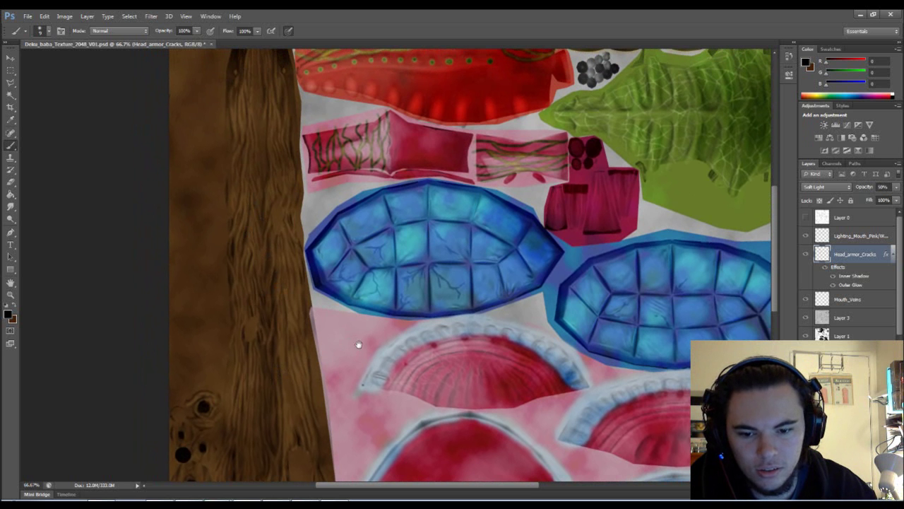
scroll(370, 347, down, 5)
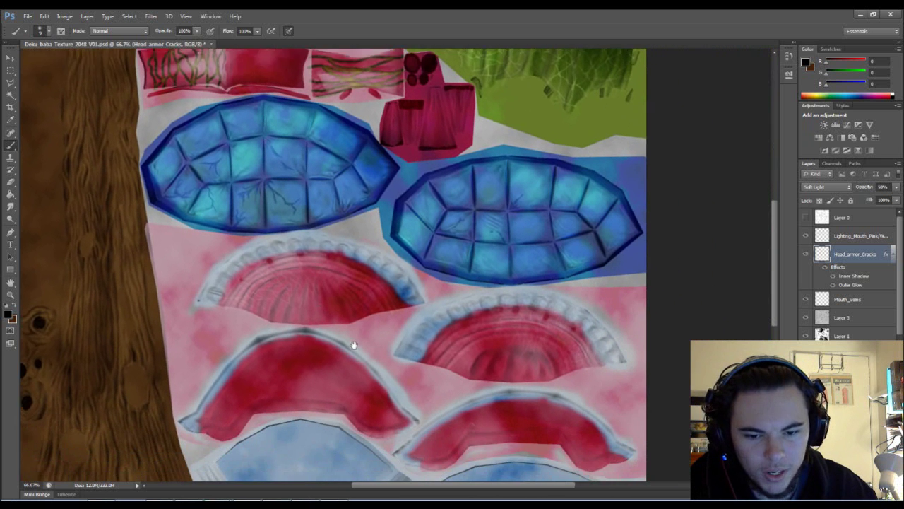
drag(354, 345, 336, 331)
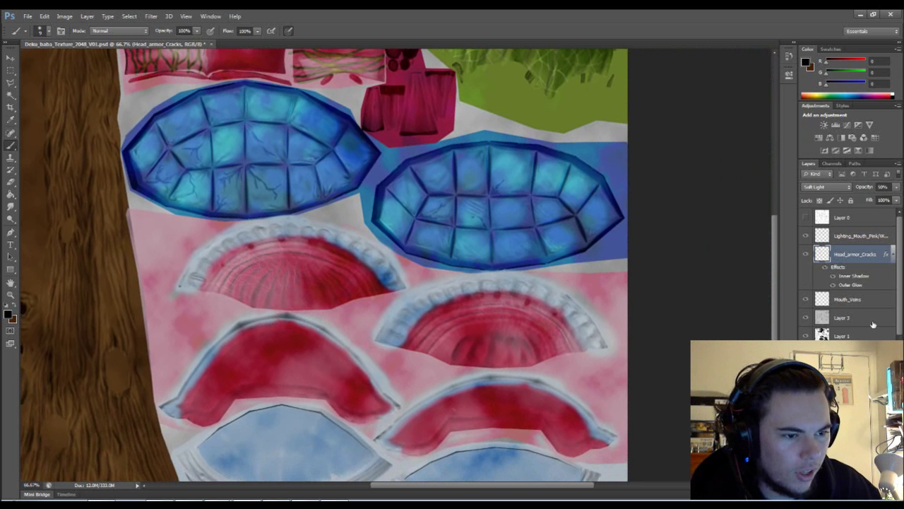
click(806, 236)
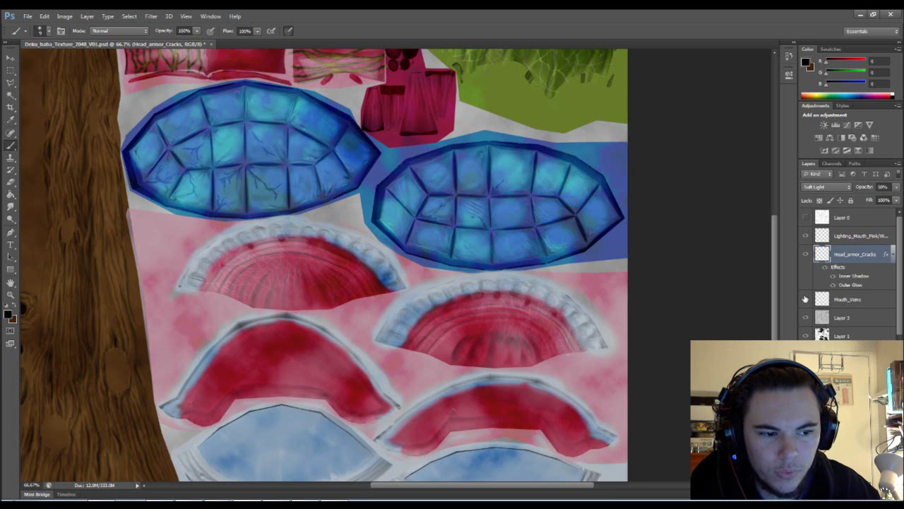
- Switch the Mouth_Veins layer from Overlay to Normal blending at 15% opacity
click(853, 300)
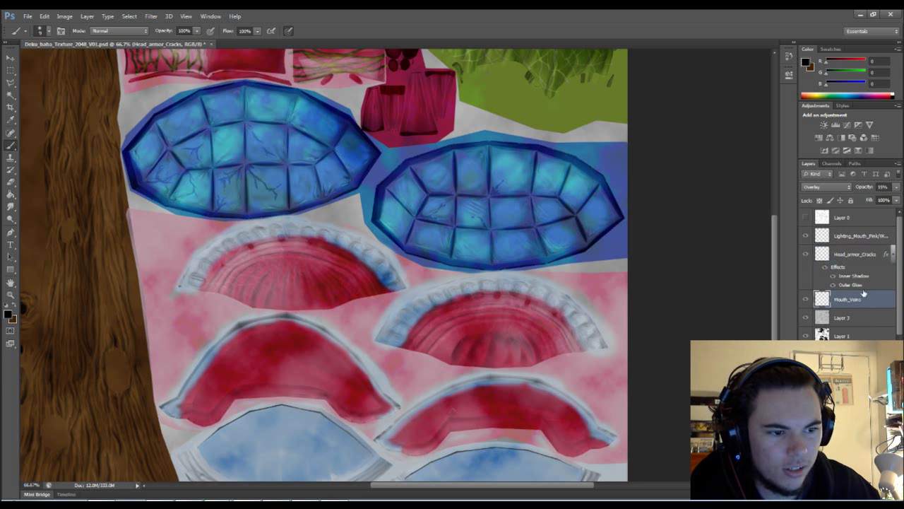
click(895, 188)
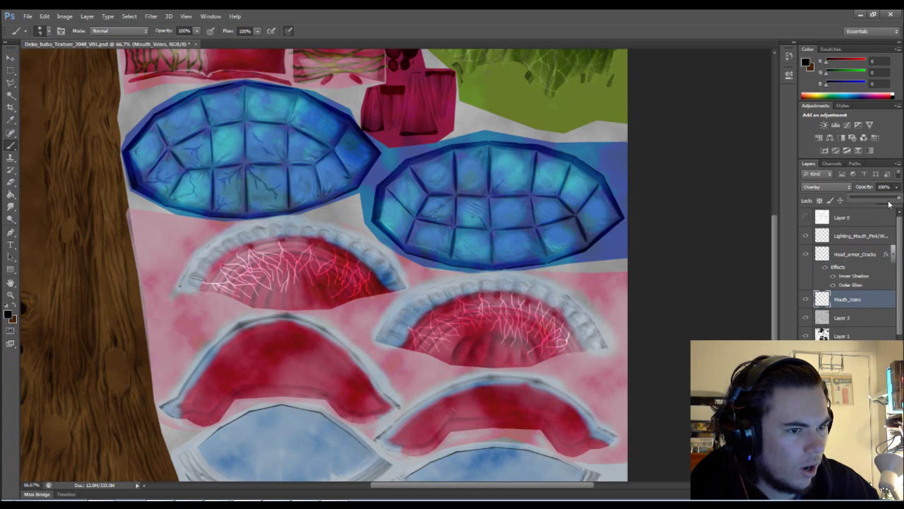
click(824, 188)
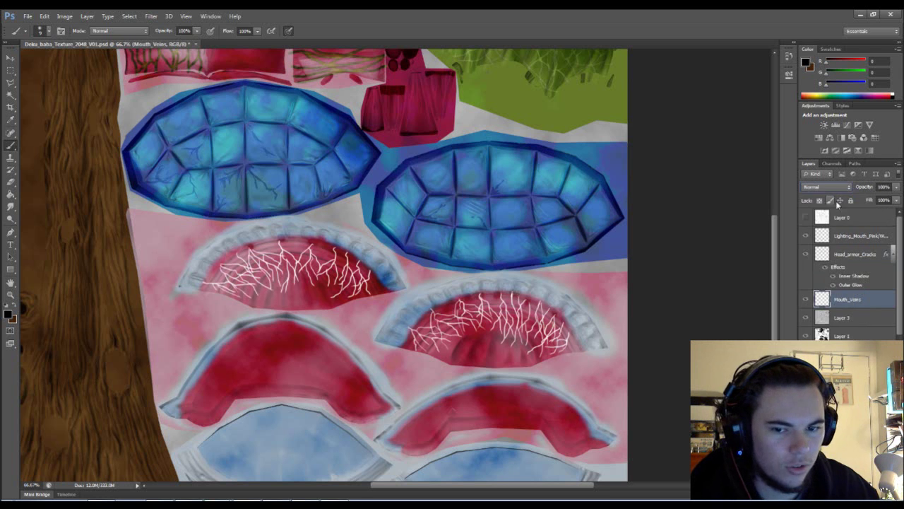
click(826, 187)
key(Escape)
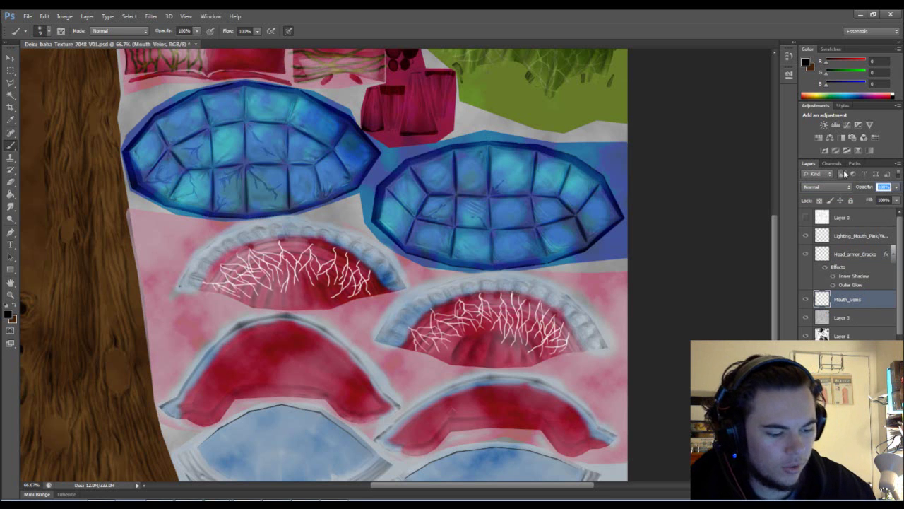
text(15)
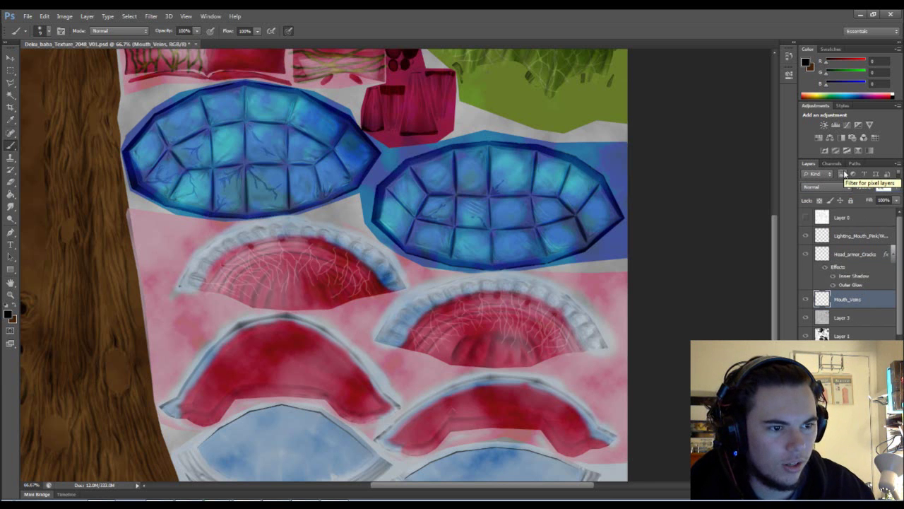
key(Return)
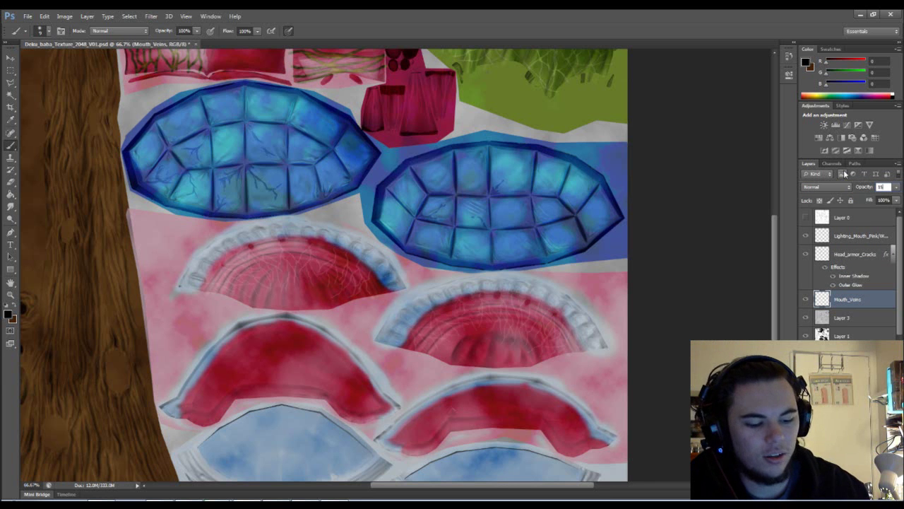
click(855, 254)
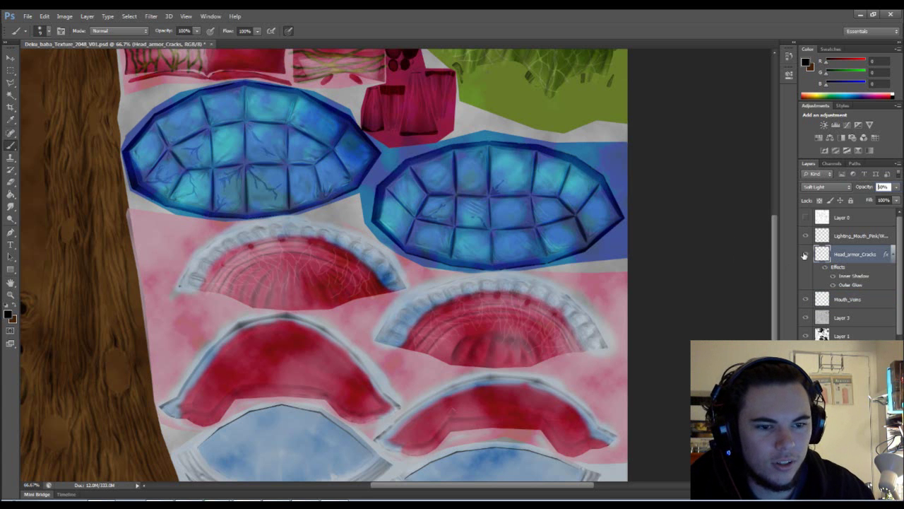
drag(678, 274, 702, 298)
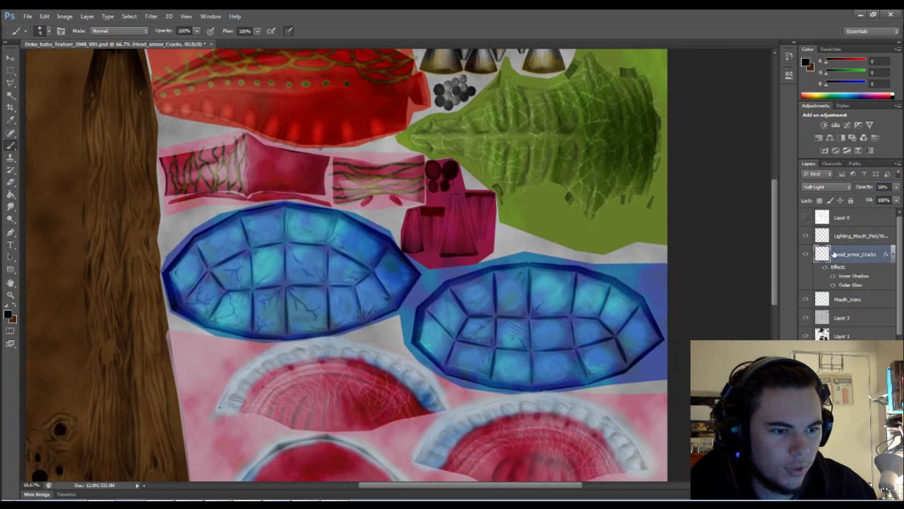
click(806, 253)
click(804, 254)
click(804, 253)
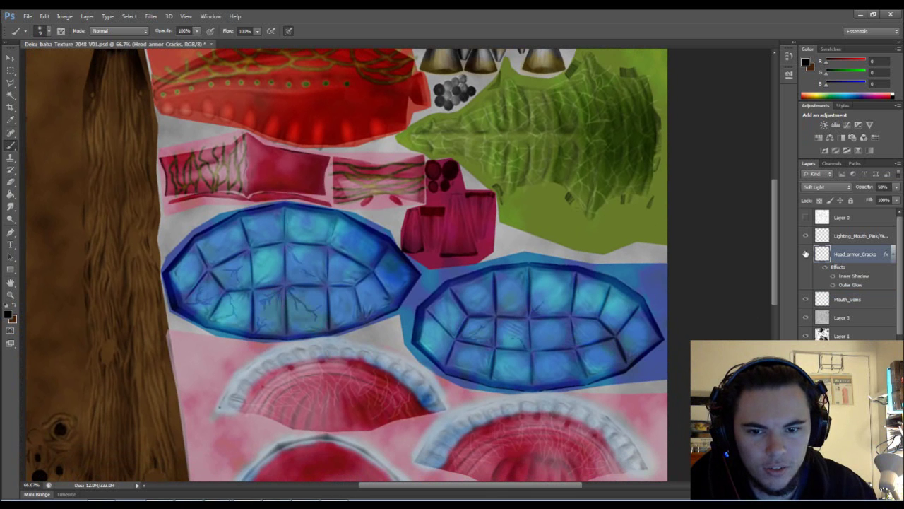
click(806, 254)
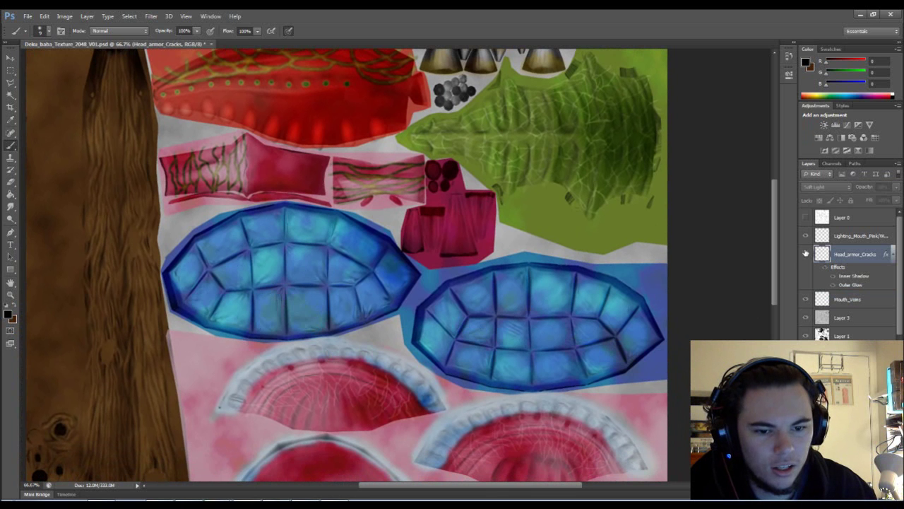
click(805, 254)
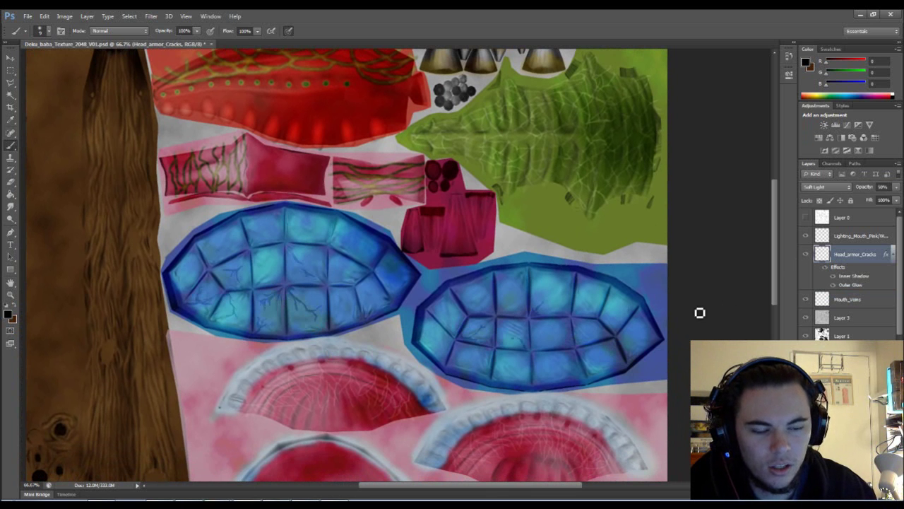
- Center the right armor plate and paint a dark crack, undoing the stray diagonal stroke
scroll(595, 430, up, 2)
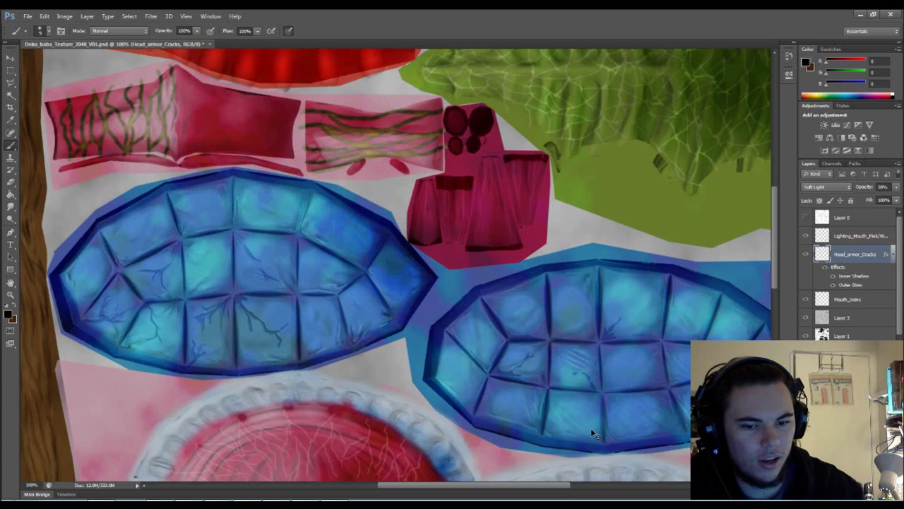
drag(653, 352, 716, 319)
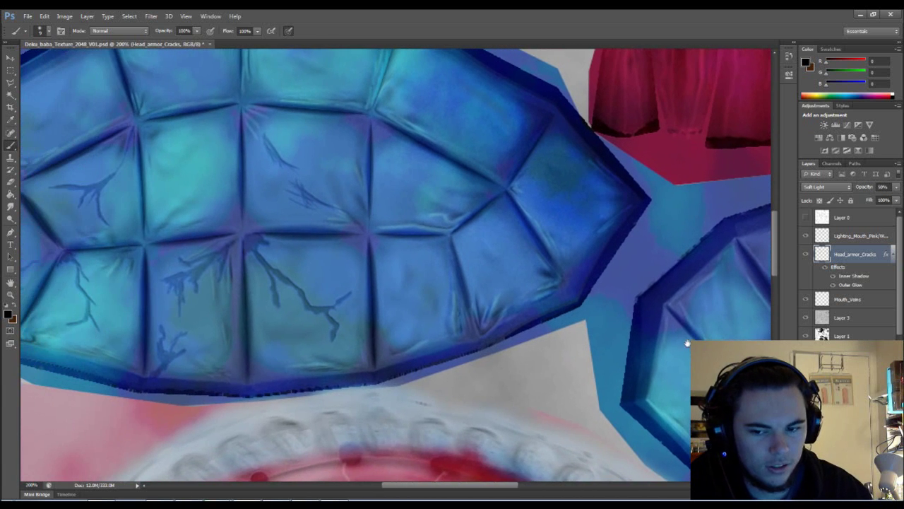
mouse_move(644, 277)
mouse_down()
mouse_move(624, 324)
mouse_move(587, 313)
mouse_up()
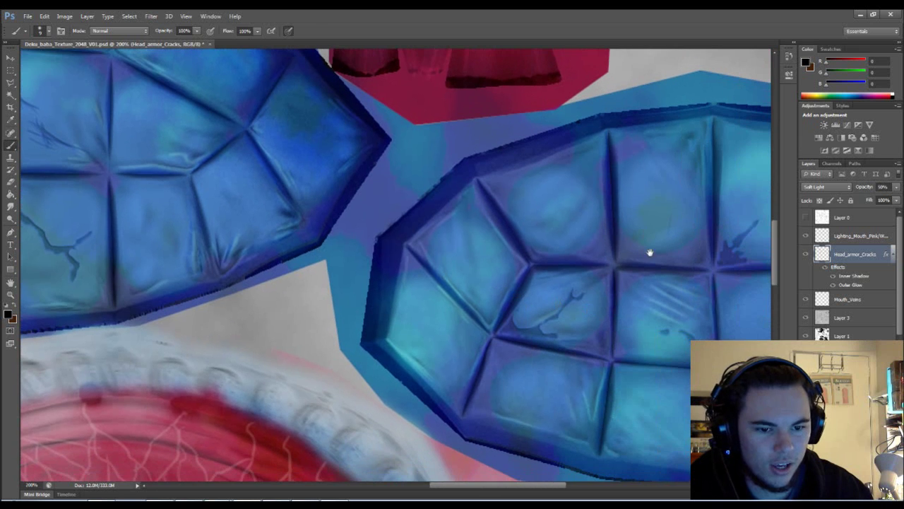
mouse_move(620, 270)
mouse_down()
mouse_move(523, 308)
mouse_move(459, 294)
mouse_up()
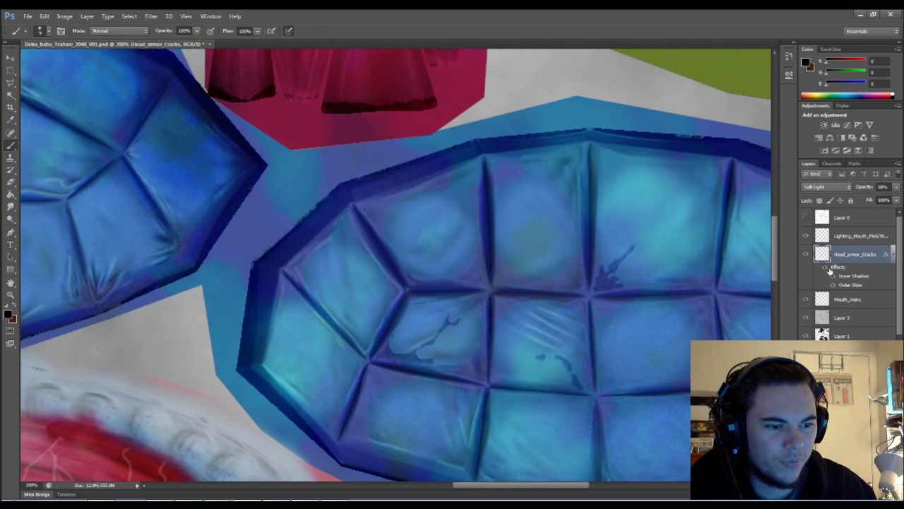
drag(610, 284, 601, 277)
drag(652, 198, 602, 232)
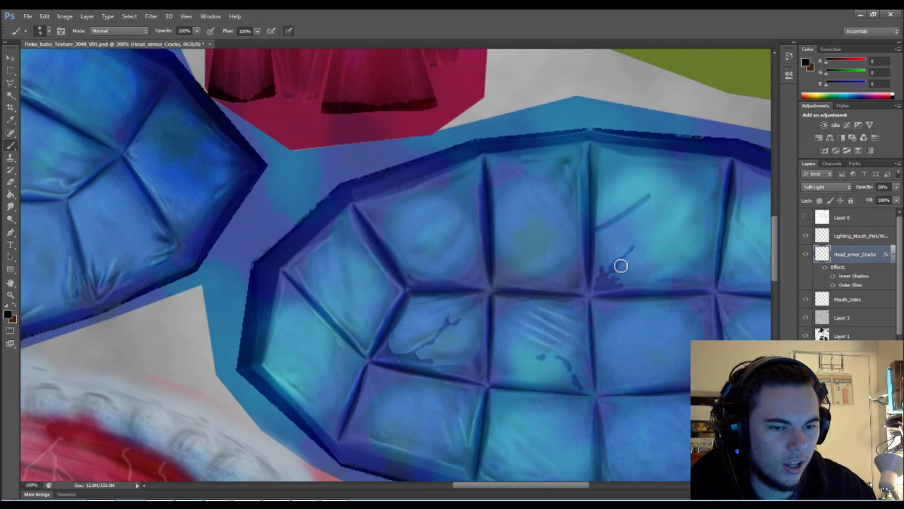
key(ctrl+z)
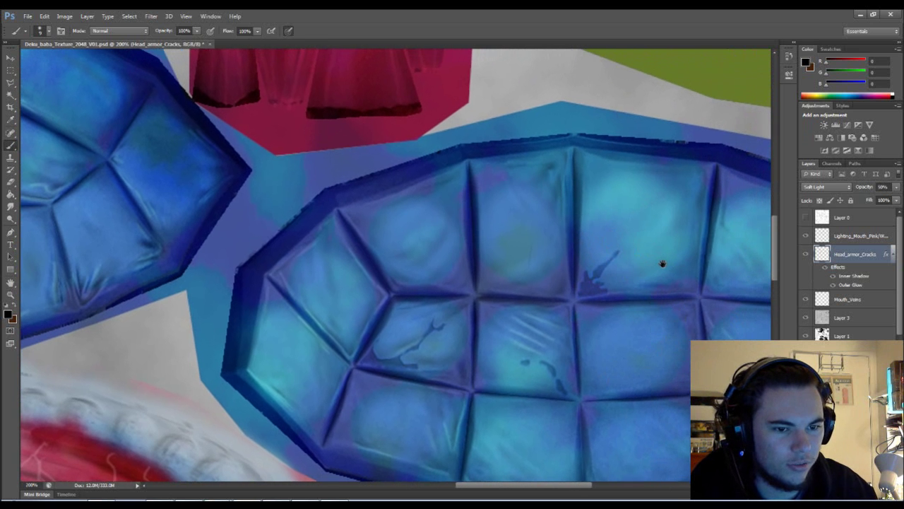
- Repaint the crack darker and wider, extending it toward the upper right
drag(655, 249, 631, 257)
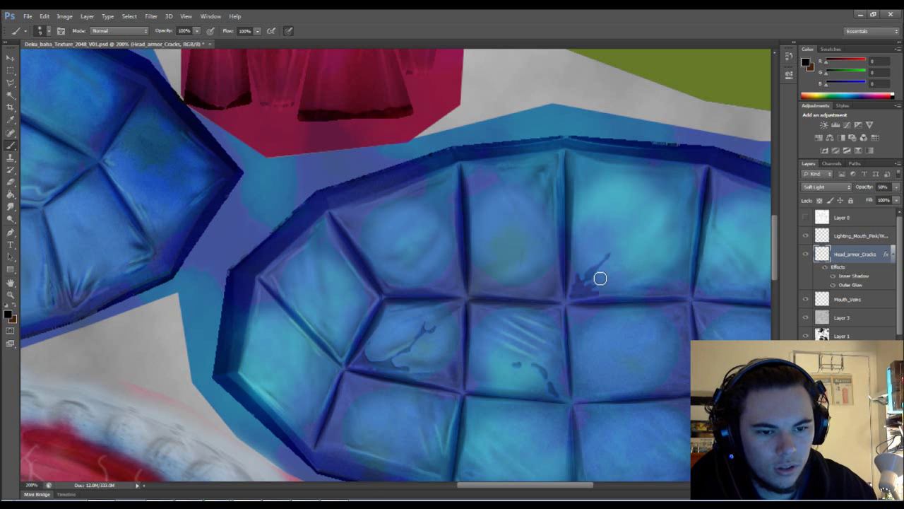
drag(592, 280, 606, 256)
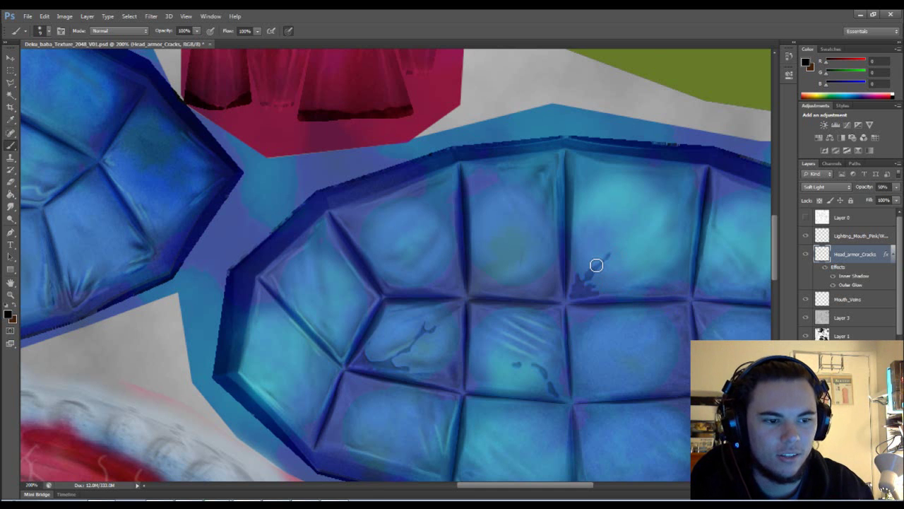
drag(596, 265, 609, 253)
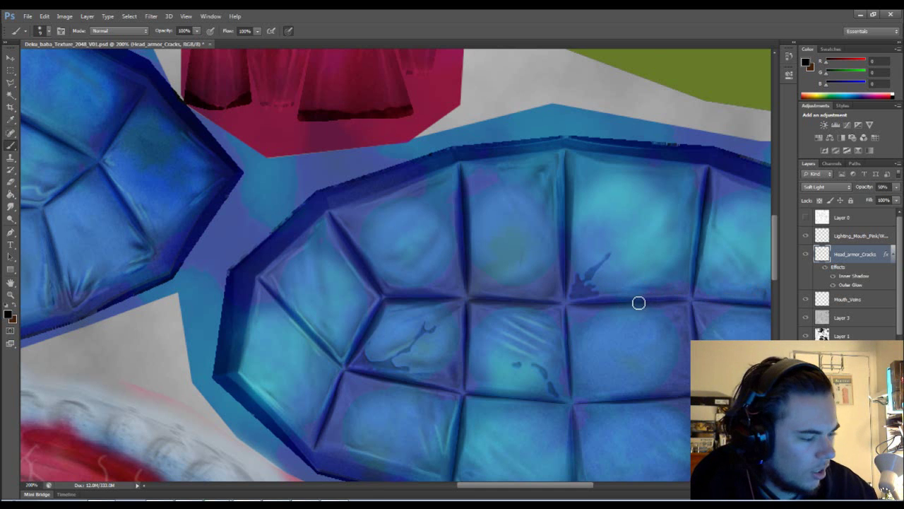
mouse_move(650, 297)
mouse_down()
mouse_move(624, 309)
mouse_move(594, 294)
mouse_move(583, 324)
mouse_up()
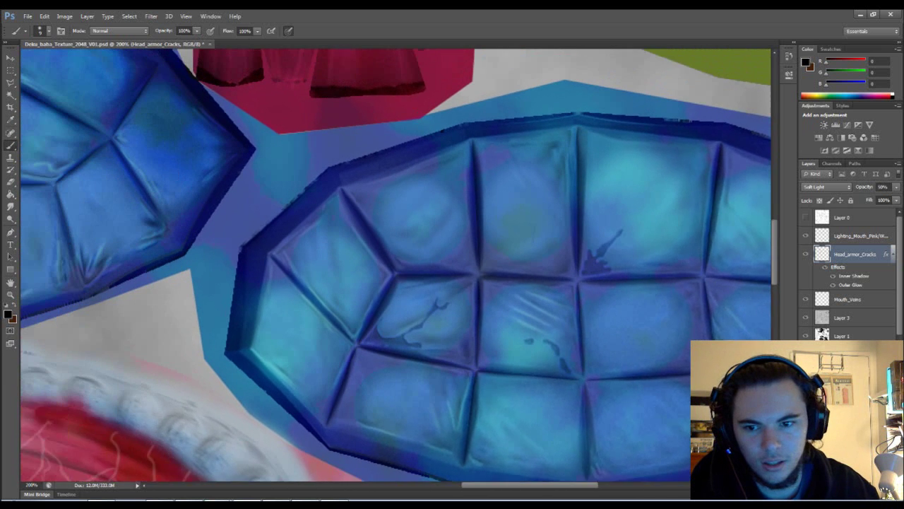
mouse_move(619, 342)
mouse_down()
mouse_move(493, 347)
mouse_move(579, 367)
mouse_move(546, 361)
mouse_move(565, 365)
mouse_up()
- Paint three thin parallel dark scratches on the lower-middle tile of the right plate
scroll(394, 365, down, 2)
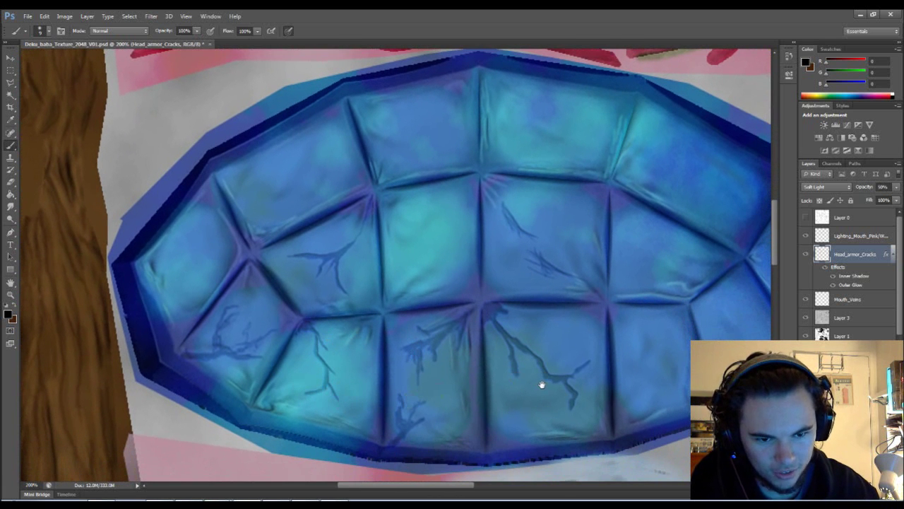
scroll(542, 383, right, 5)
scroll(616, 408, right, 5)
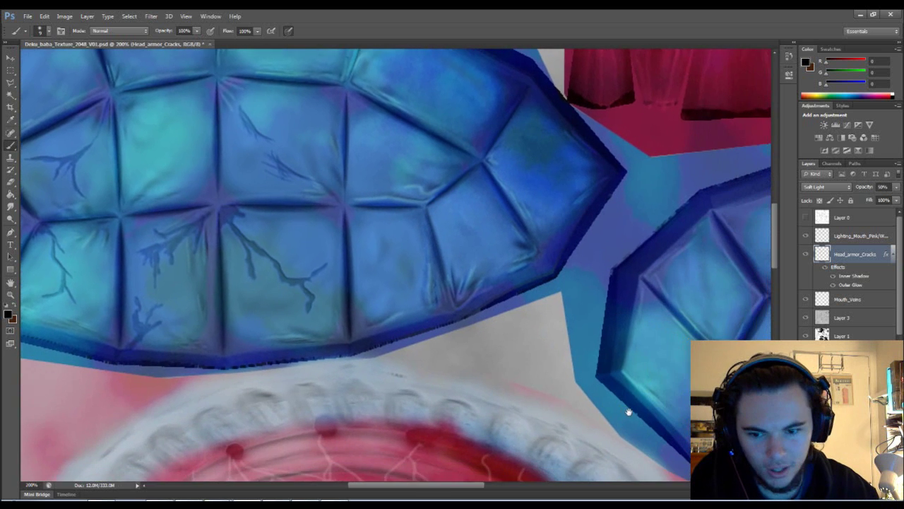
scroll(563, 400, right, 3)
scroll(487, 377, right, 3)
scroll(455, 384, right, 3)
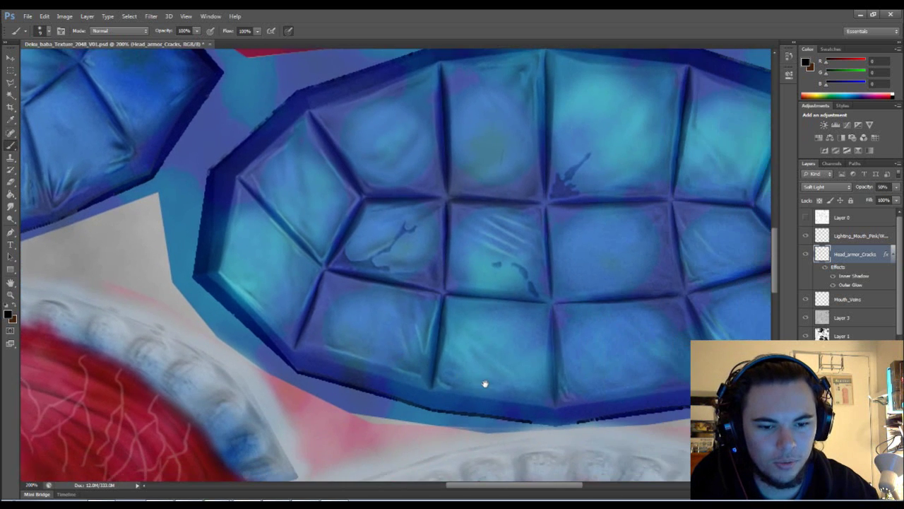
scroll(511, 375, right, 3)
scroll(512, 375, right, 3)
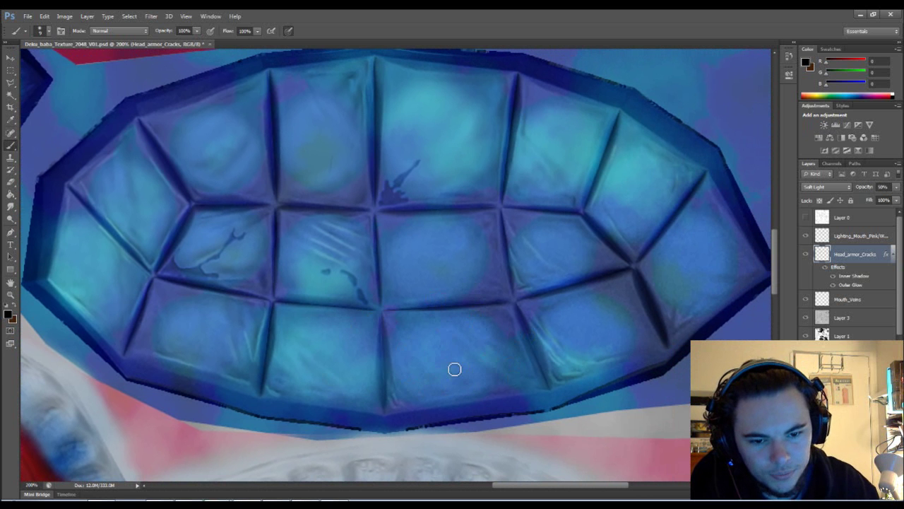
drag(434, 349, 481, 373)
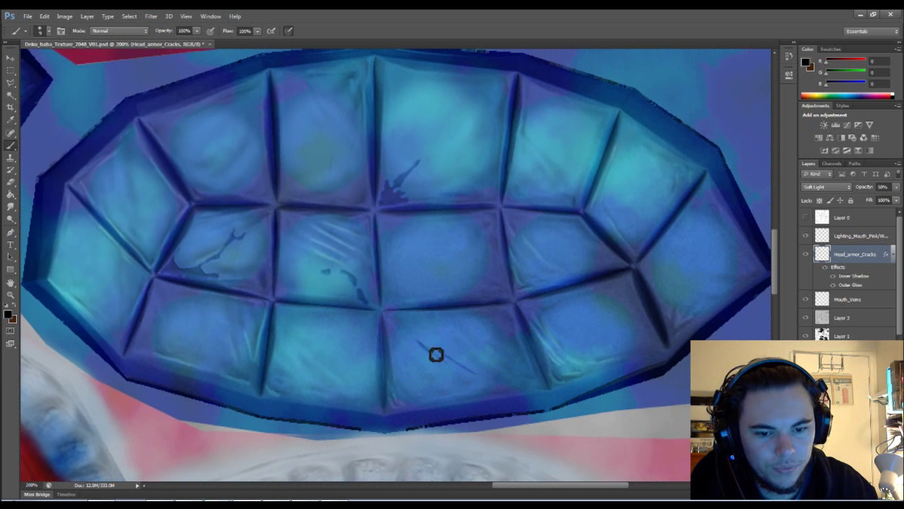
drag(440, 346, 482, 372)
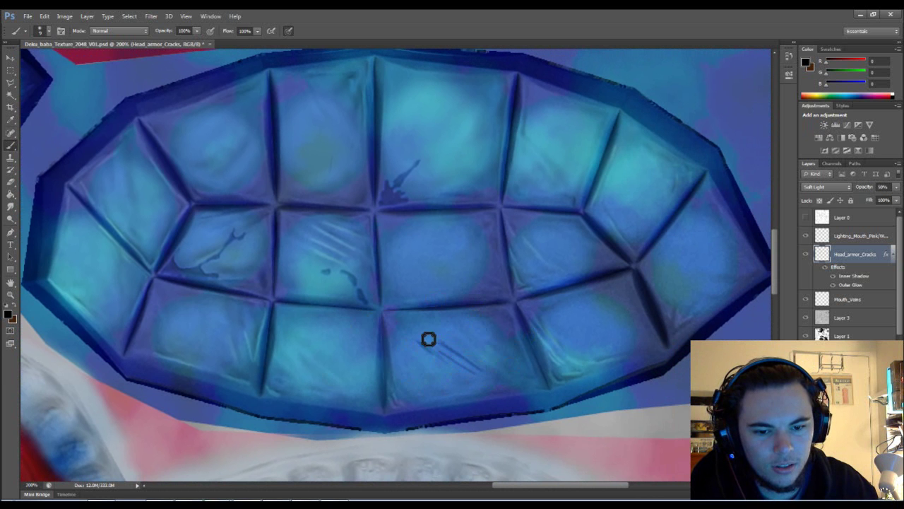
drag(443, 334, 474, 355)
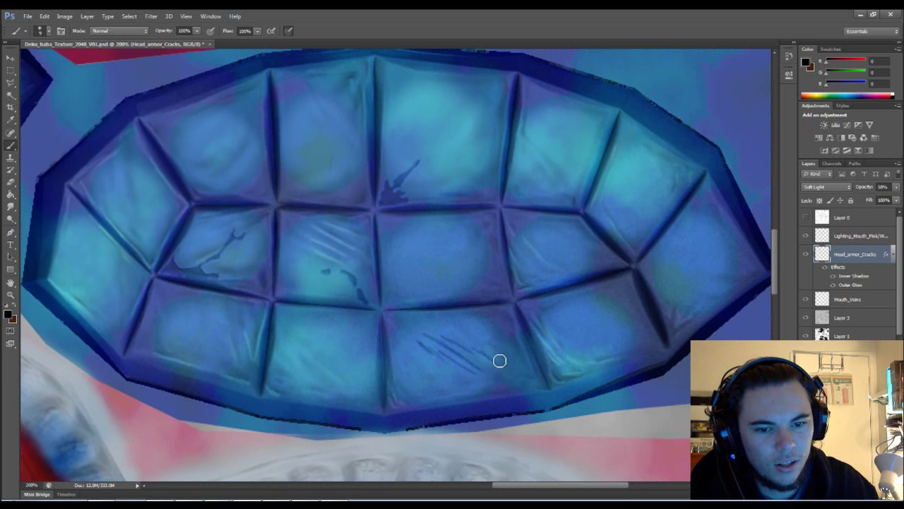
- Try a diagonal crack in the centre tile, undo it, and extend the scratches down-right
mouse_move(392, 306)
mouse_down()
mouse_move(431, 248)
mouse_move(447, 249)
mouse_move(410, 292)
mouse_move(448, 252)
mouse_move(492, 279)
mouse_up()
drag(442, 252, 444, 244)
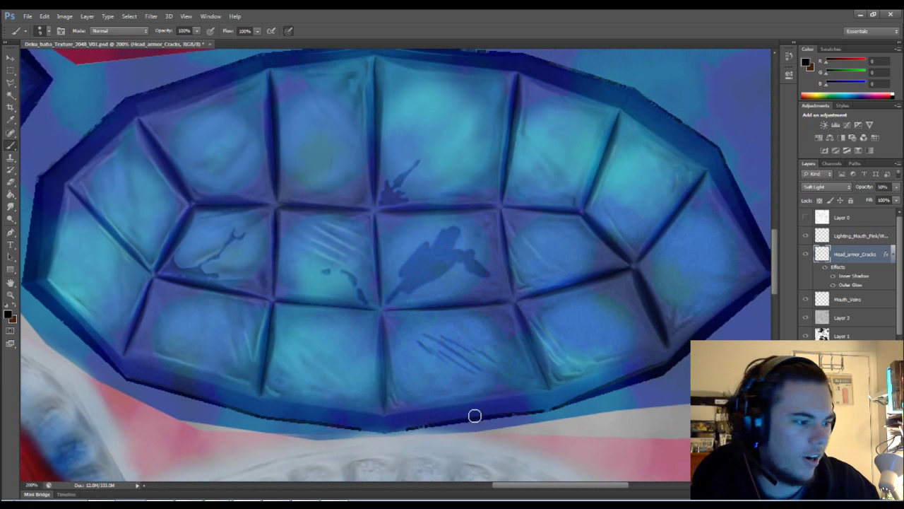
key(ctrl+alt+z)
key(ctrl+alt+z)
key(ctrl+alt+z)
key(ctrl+alt+z)
key(ctrl+alt+z)
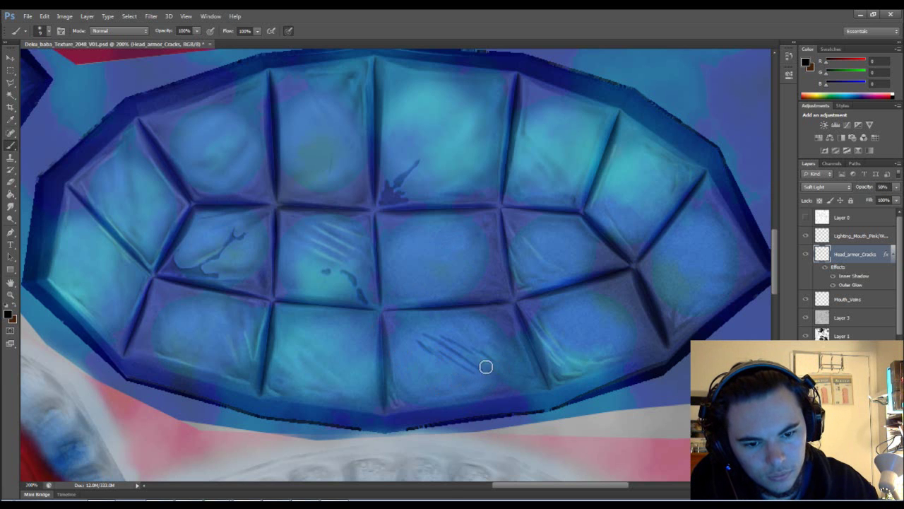
drag(478, 360, 494, 368)
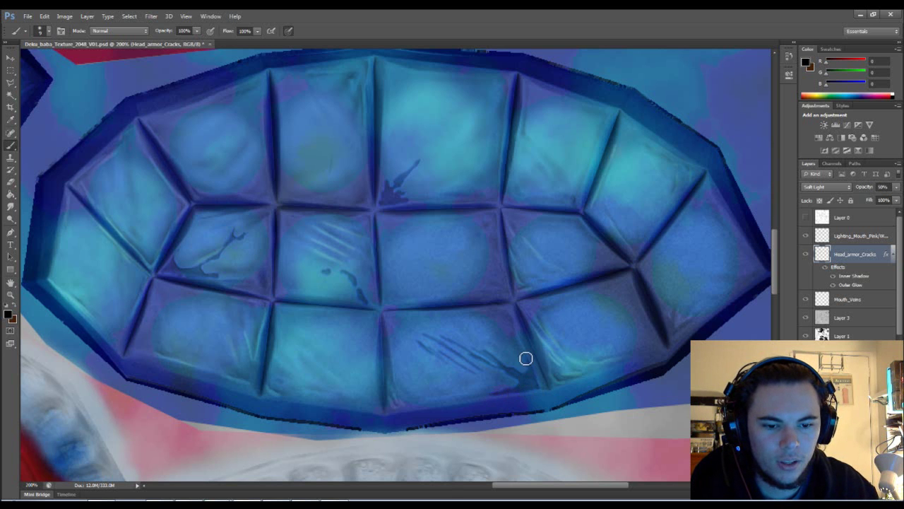
- Recentre on the second armor plate and paint a dark crack along the tile crease
scroll(586, 325, up, 3)
scroll(558, 321, left, 5)
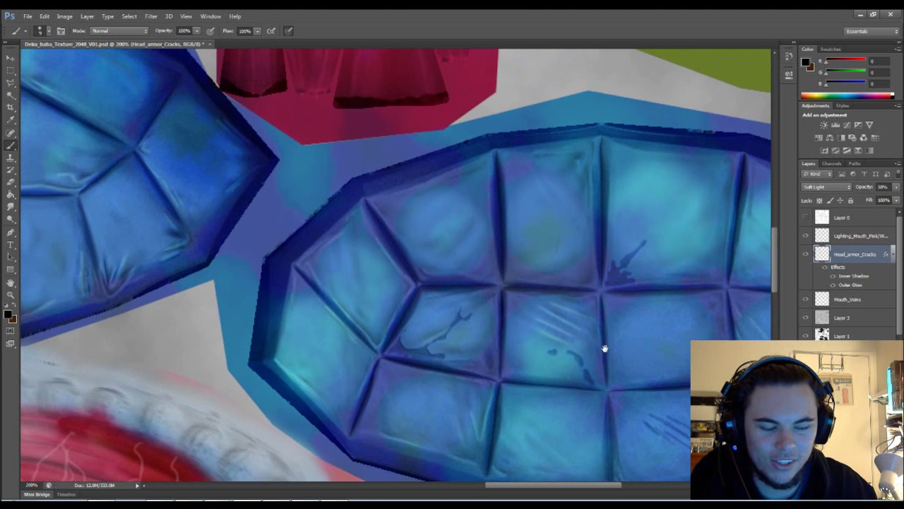
key(ctrl+minus)
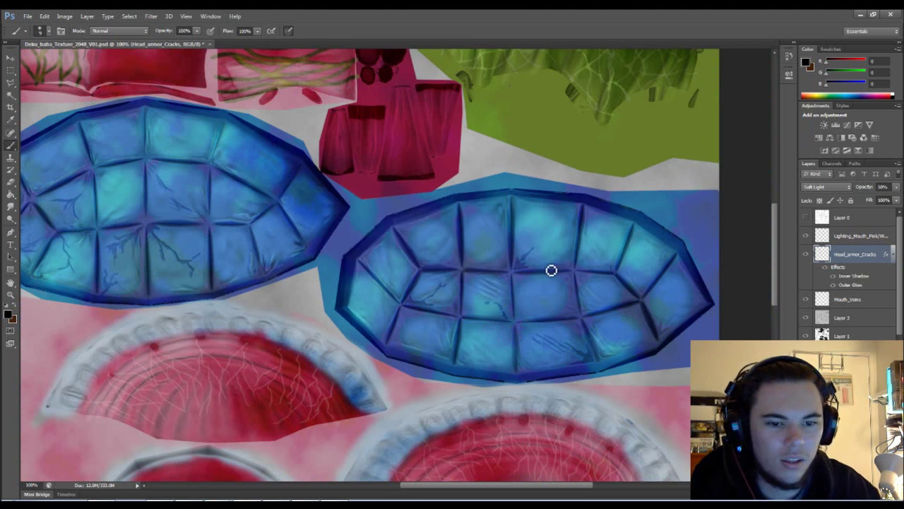
mouse_move(557, 278)
mouse_down()
mouse_move(540, 318)
mouse_move(508, 329)
mouse_up()
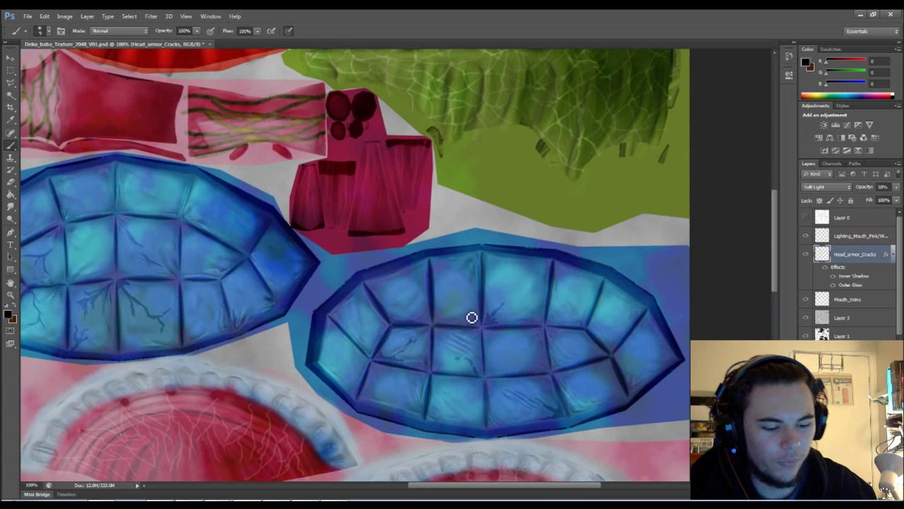
key(ctrl+plus)
scroll(465, 316, up, 1)
scroll(668, 327, up, 1)
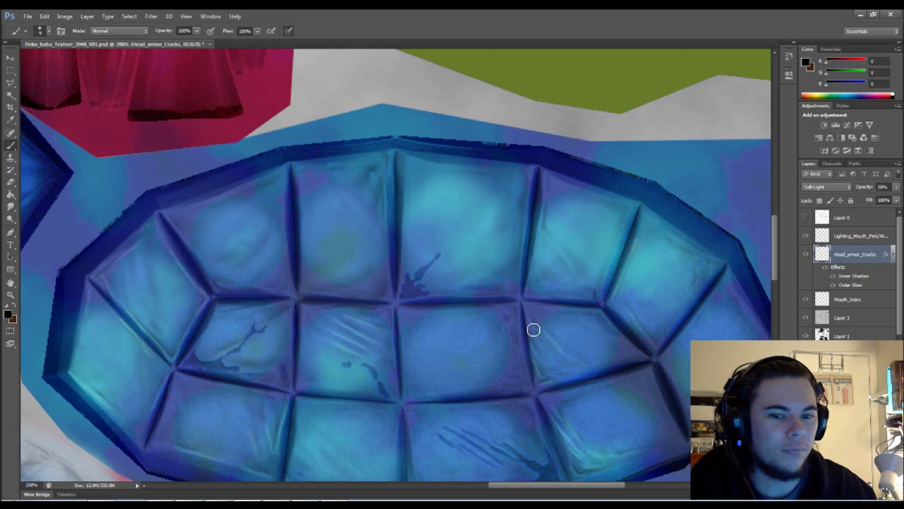
mouse_move(577, 336)
mouse_down()
mouse_move(551, 337)
mouse_move(530, 324)
mouse_up()
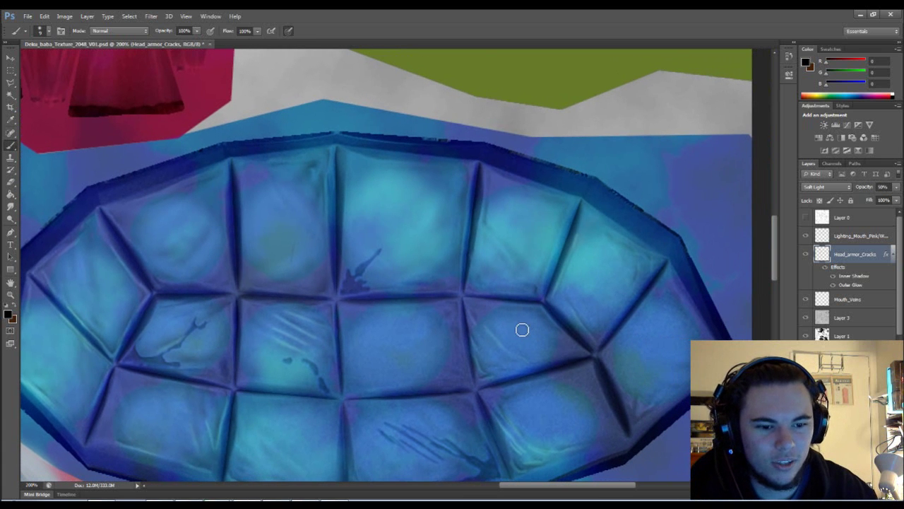
mouse_move(484, 346)
mouse_down()
mouse_move(504, 337)
mouse_move(490, 313)
mouse_move(496, 332)
mouse_up()
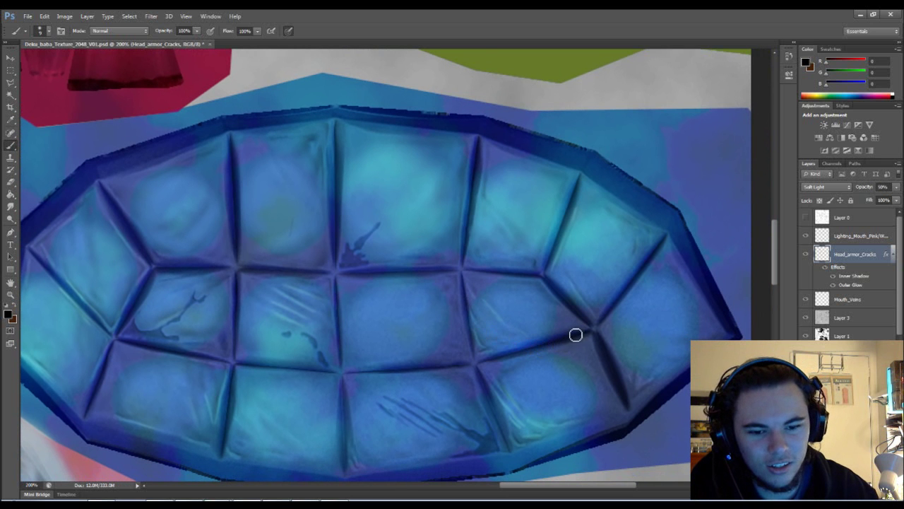
drag(491, 344, 523, 348)
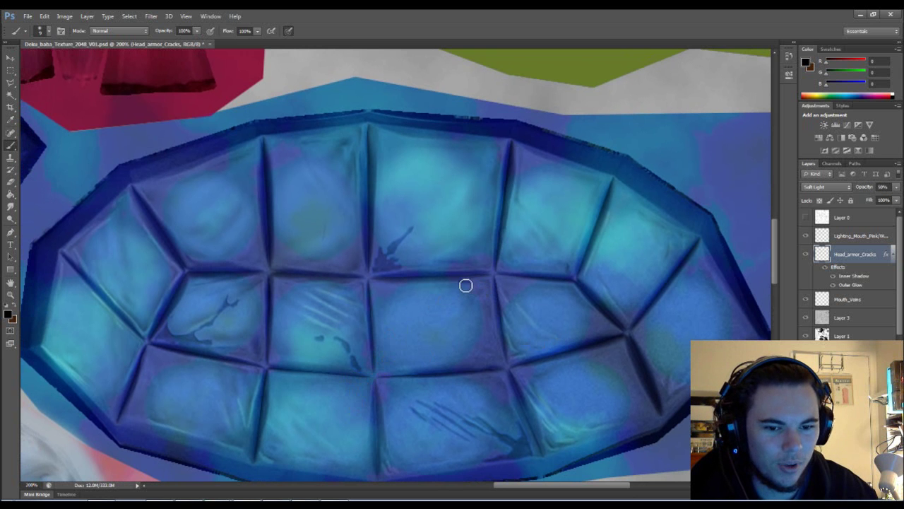
drag(476, 289, 469, 297)
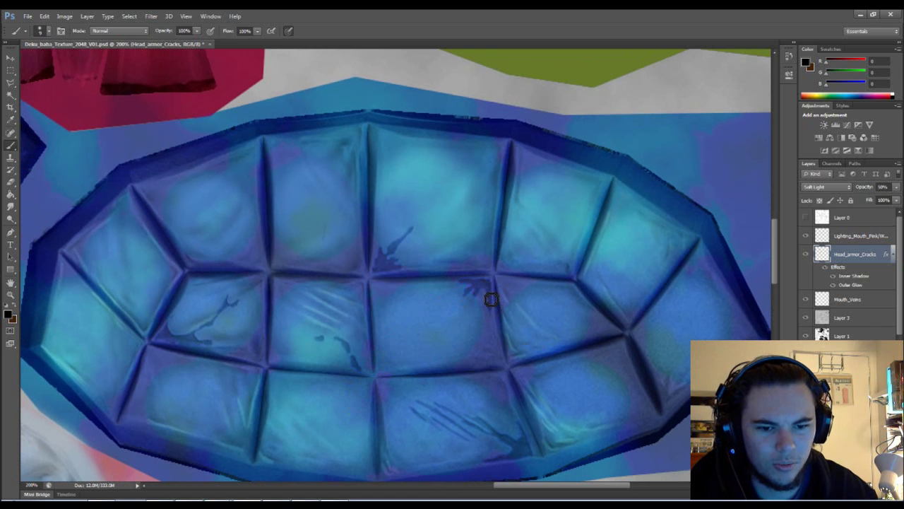
drag(488, 291, 484, 313)
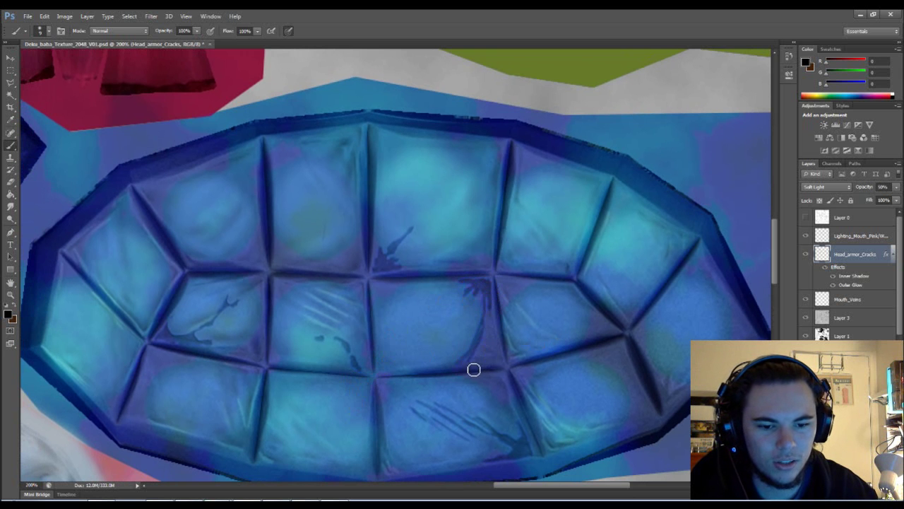
- Add a faint dark stroke and more crack marks along the crease
key(e)
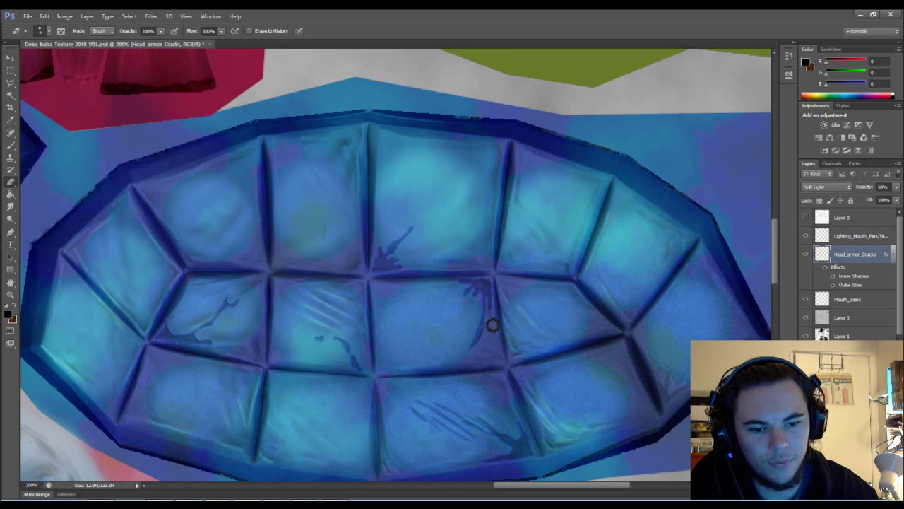
key(b)
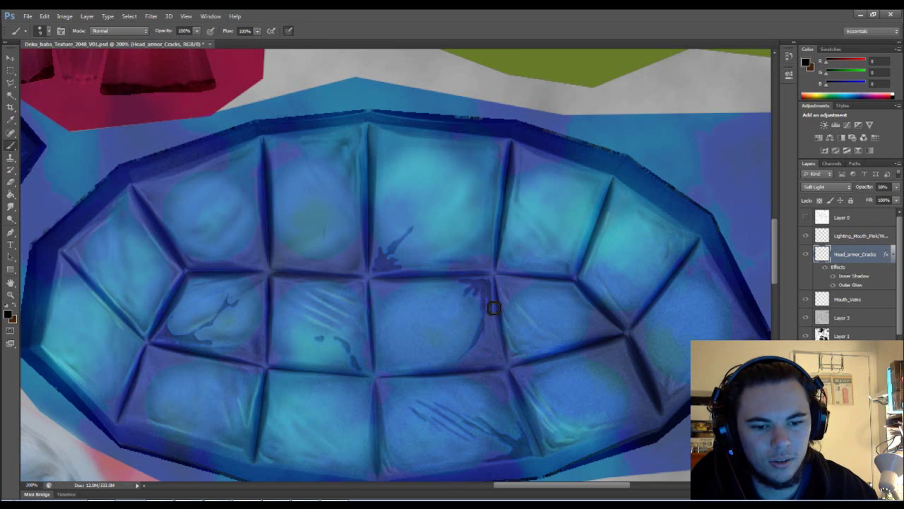
drag(495, 309, 497, 333)
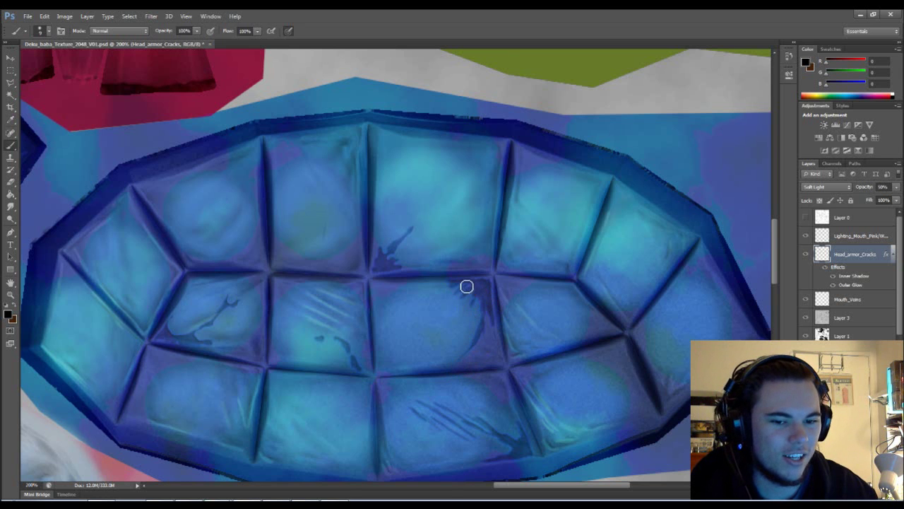
drag(464, 290, 464, 304)
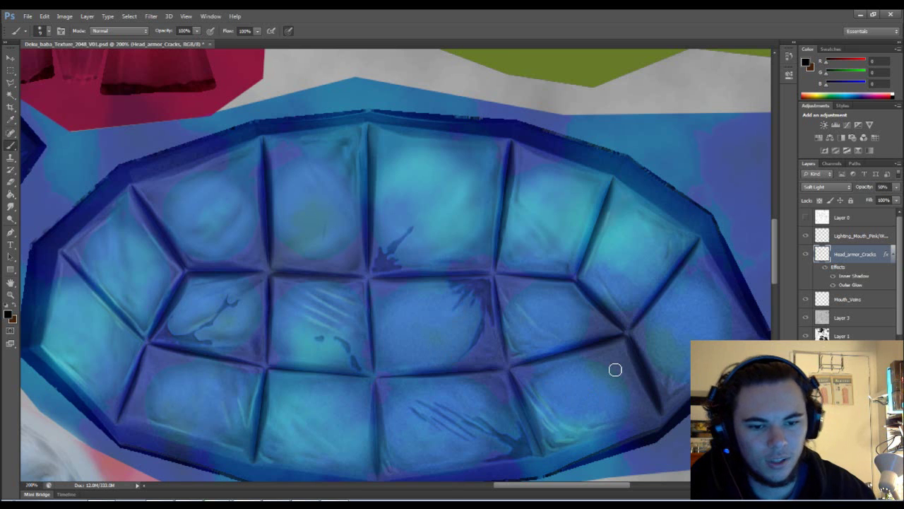
key(ctrl+minus)
key(ctrl+minus)
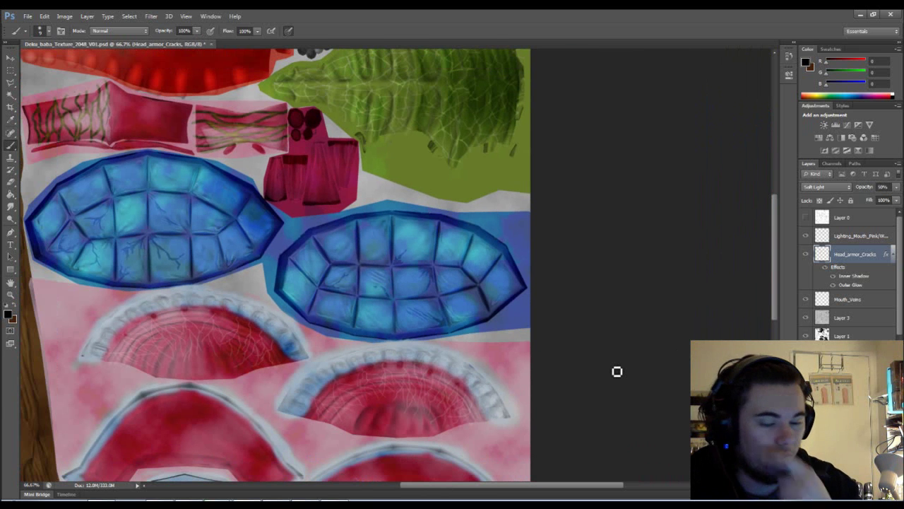
- Zoom into the left armor plate and create an empty layer above Head_armor_Cracks
mouse_move(501, 315)
mouse_down()
mouse_move(530, 339)
mouse_move(551, 330)
mouse_up()
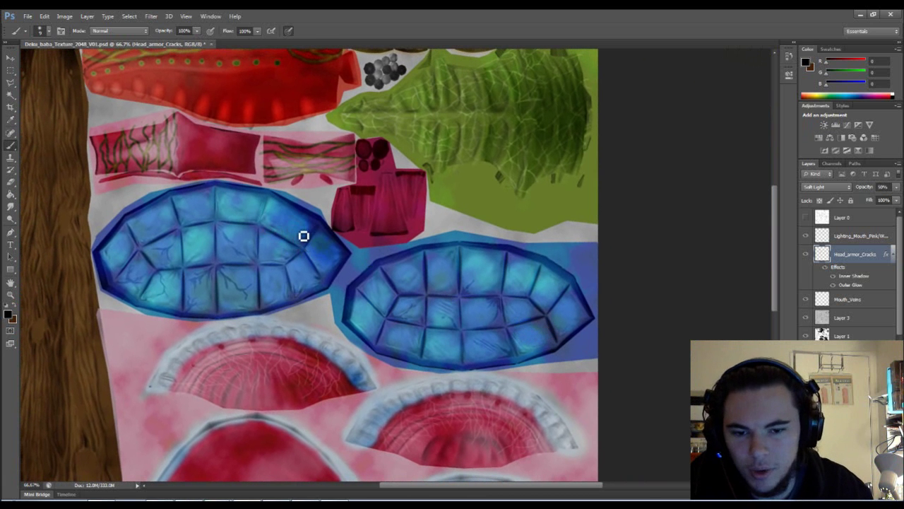
scroll(304, 236, up, 1)
scroll(298, 235, up, 1)
scroll(535, 268, up, 1)
scroll(493, 259, up, 1)
scroll(531, 268, up, 1)
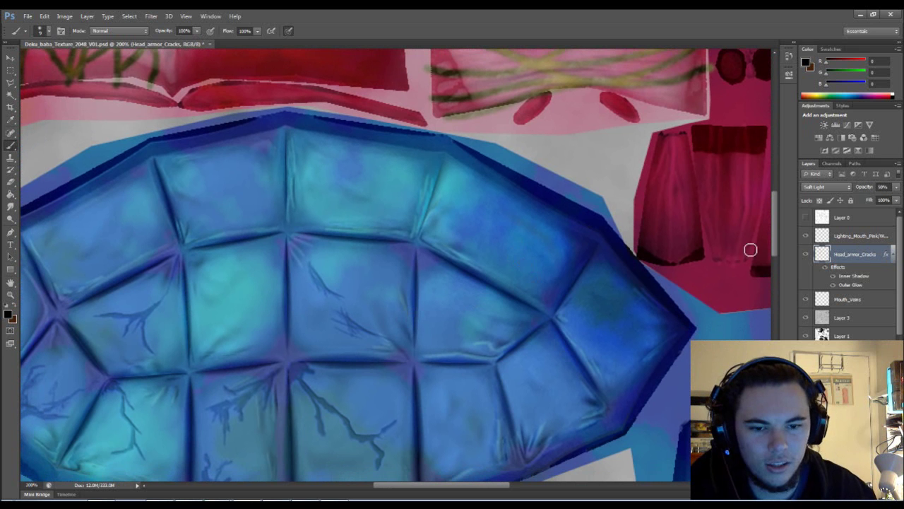
scroll(494, 294, down, 2)
scroll(464, 318, down, 1)
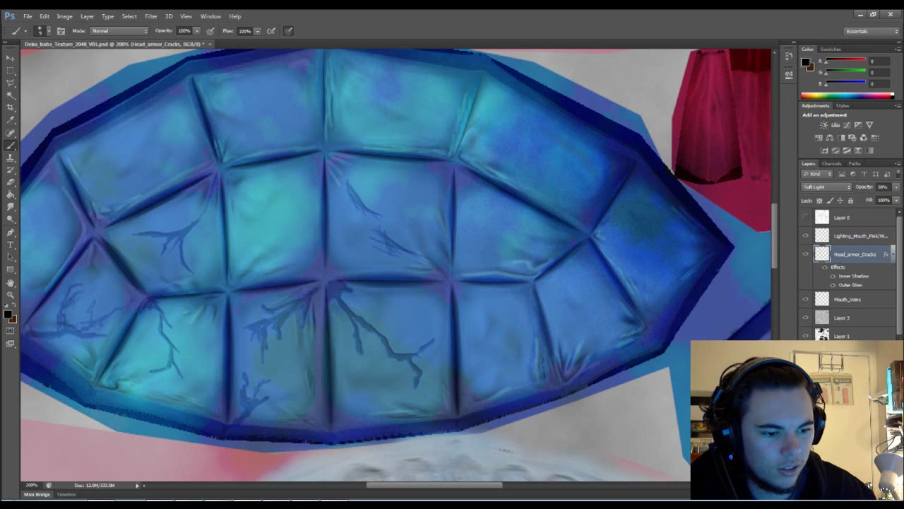
key(ctrl+shift+alt+n)
- Rename the new layer Crack_Highlights/White and make white the painting colour
double_click(841, 254)
text(Crack_Highlights/White)
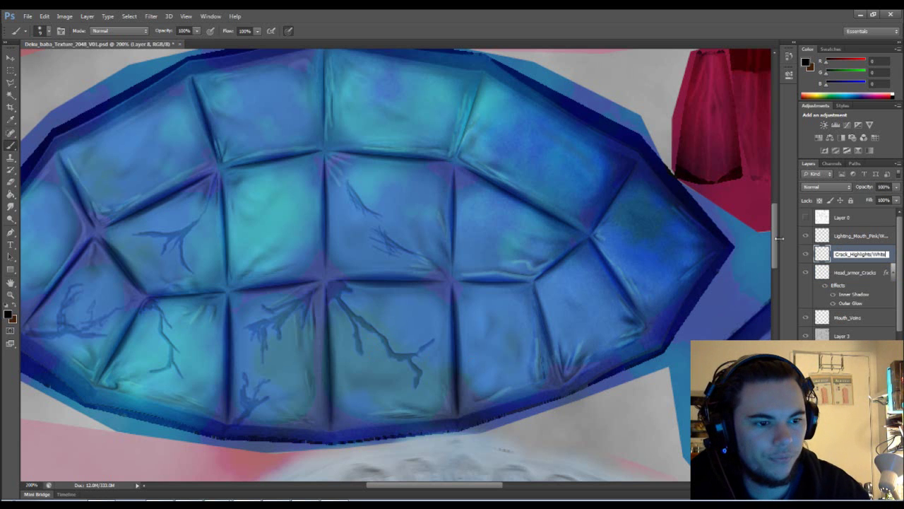
key(Return)
click(11, 308)
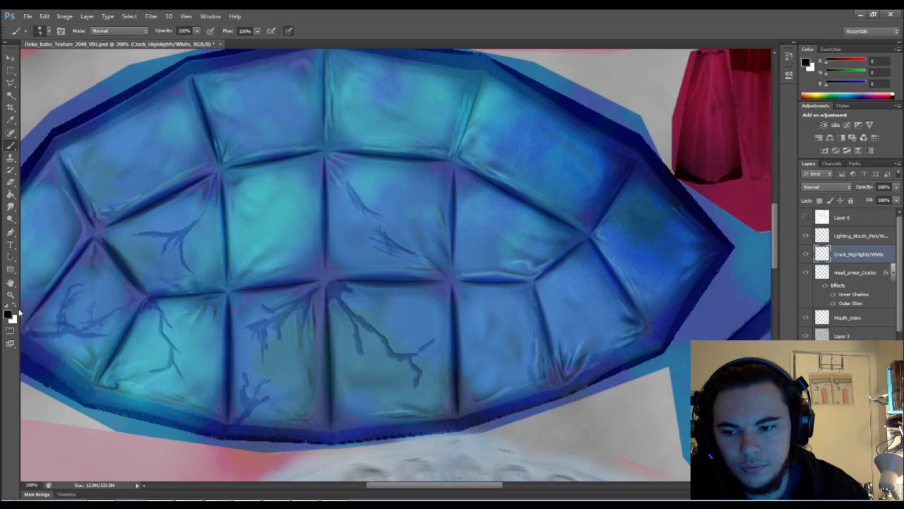
click(14, 311)
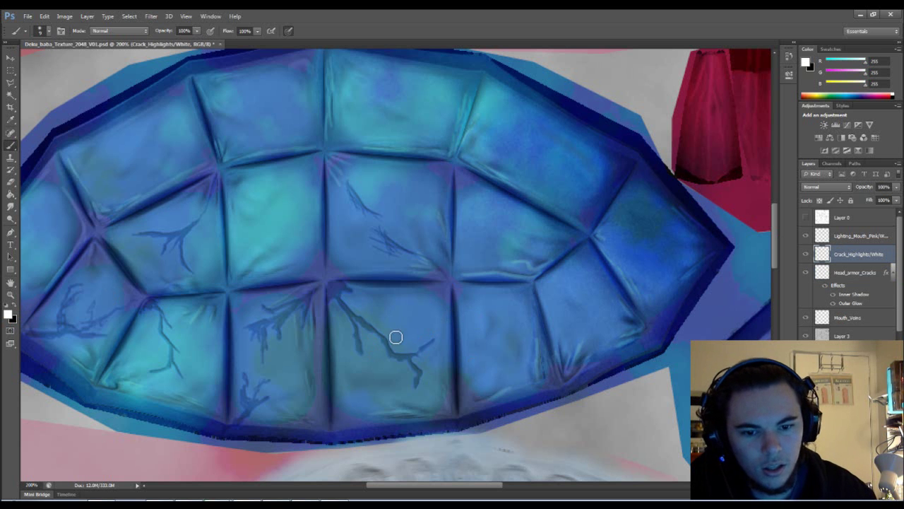
scroll(342, 289, up, 1)
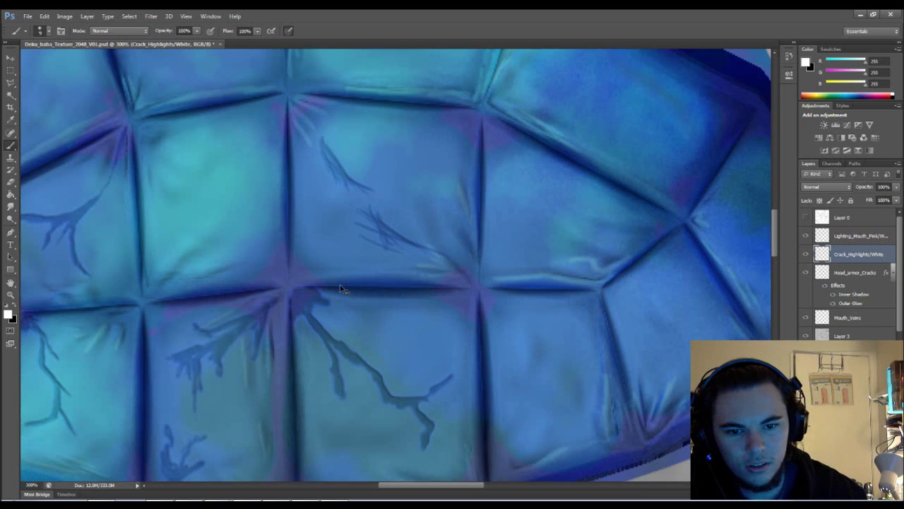
scroll(495, 327, down, 1)
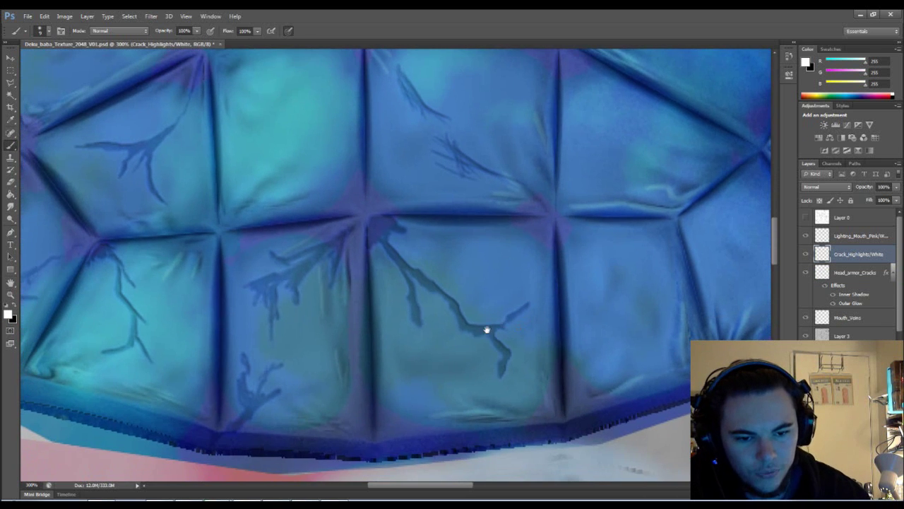
right_click(382, 359)
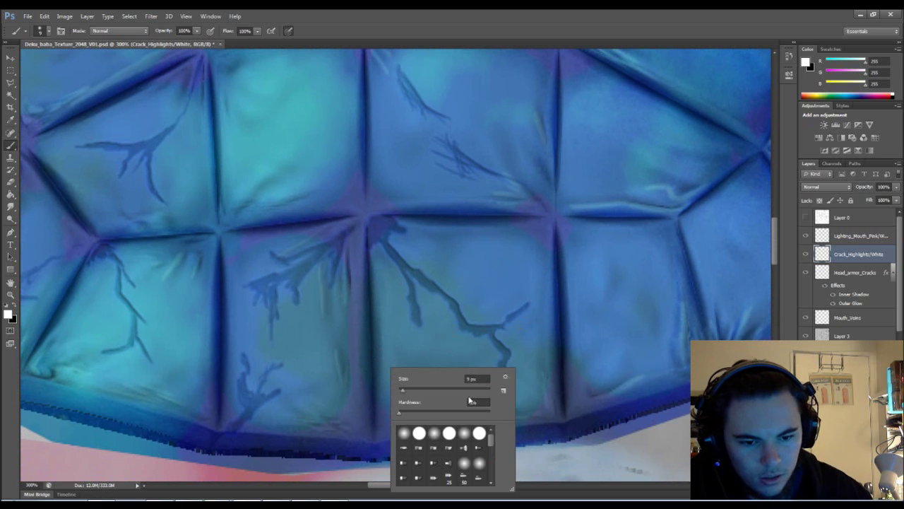
click(452, 323)
- Paint a white highlight along the central crack, undoing a trial erase, and extend it downward
mouse_move(449, 320)
mouse_down()
mouse_move(413, 286)
mouse_move(428, 324)
mouse_move(426, 297)
mouse_move(444, 323)
mouse_up()
key(e)
right_click(433, 329)
key(Escape)
key(ctrl+z)
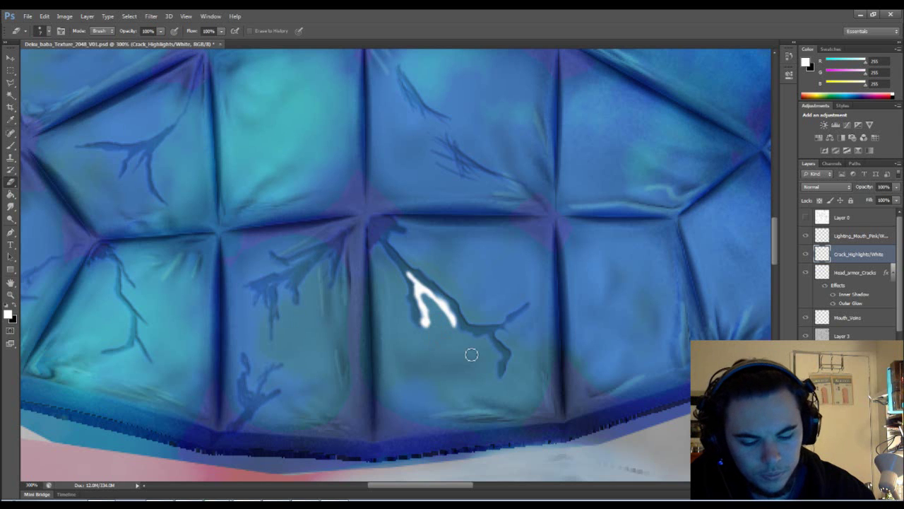
key(b)
mouse_move(456, 329)
mouse_down()
mouse_move(499, 358)
mouse_move(494, 374)
mouse_move(428, 301)
mouse_move(432, 317)
mouse_move(493, 365)
mouse_move(454, 327)
mouse_up()
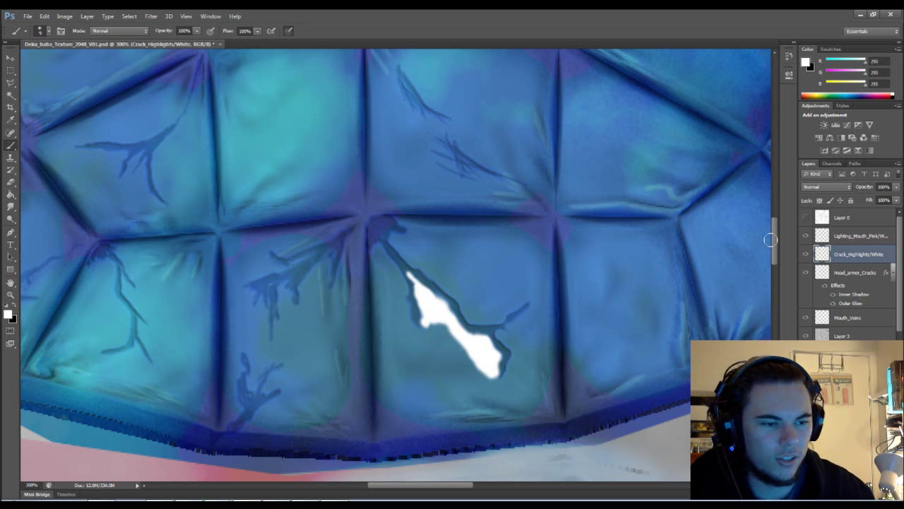
click(827, 187)
- Blend the highlight layer with Soft Light and lower its opacity to about 45%
click(797, 176)
key(Down)
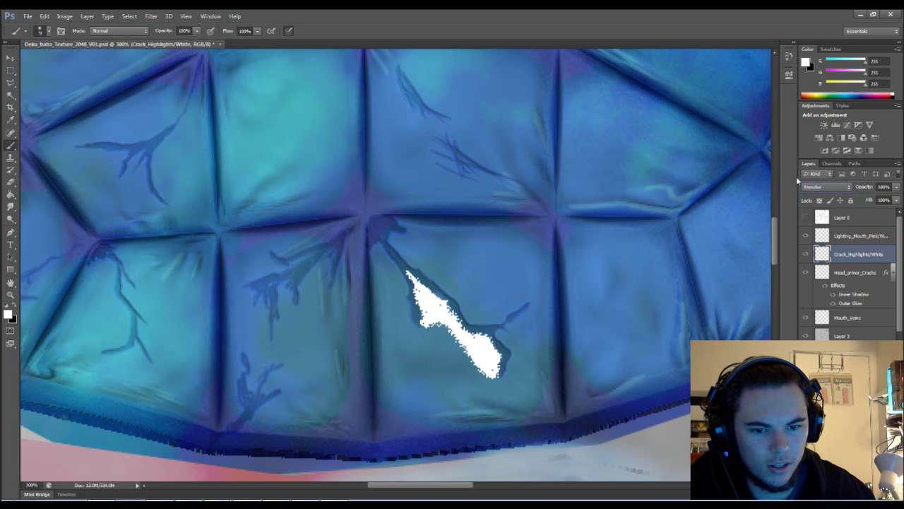
key(Down)
key(Down)
key(Down)
key(Down)
key(Down)
key(Down)
key(Down)
key(Down)
key(Down)
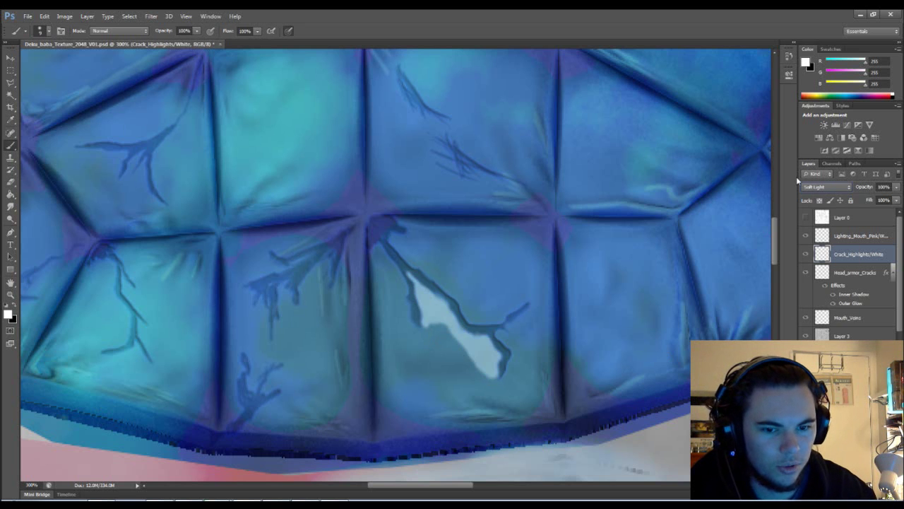
key(Up)
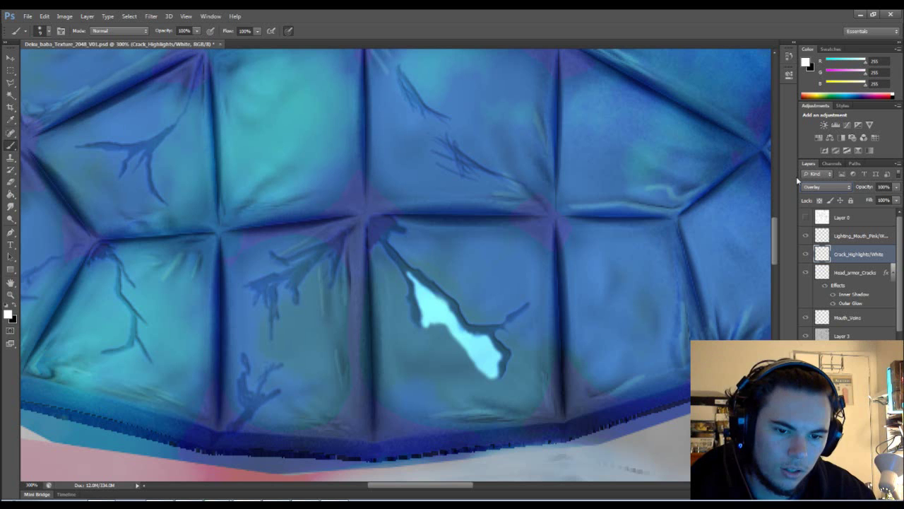
key(Down)
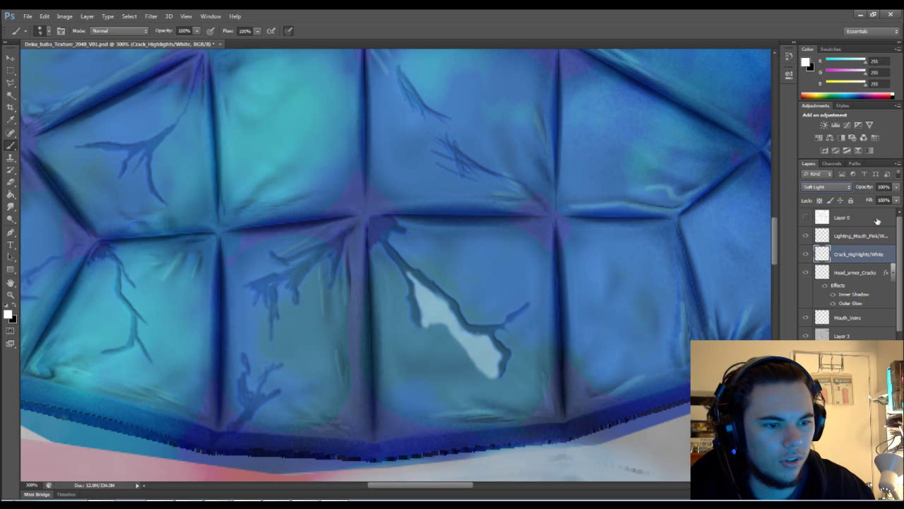
drag(896, 191, 862, 201)
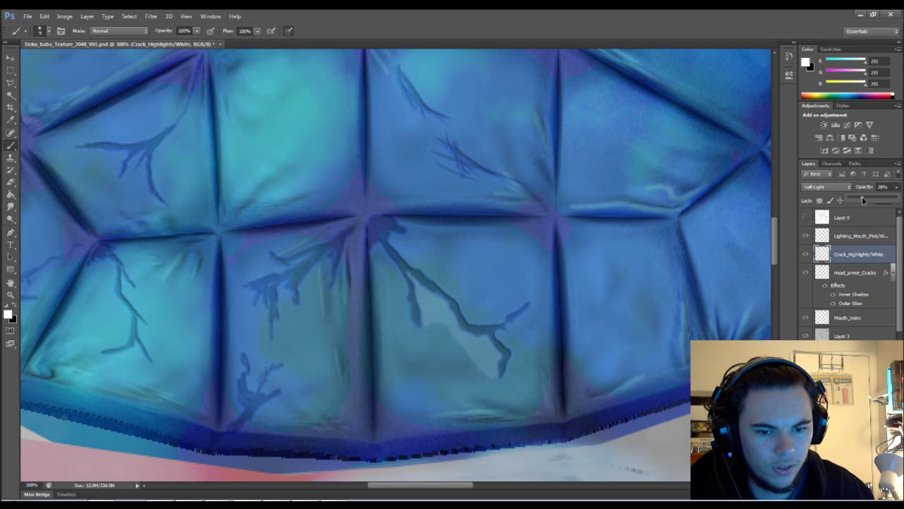
- Check the brush and eraser sizes, then set the highlight layer's opacity to 50%
right_click(440, 365)
click(431, 374)
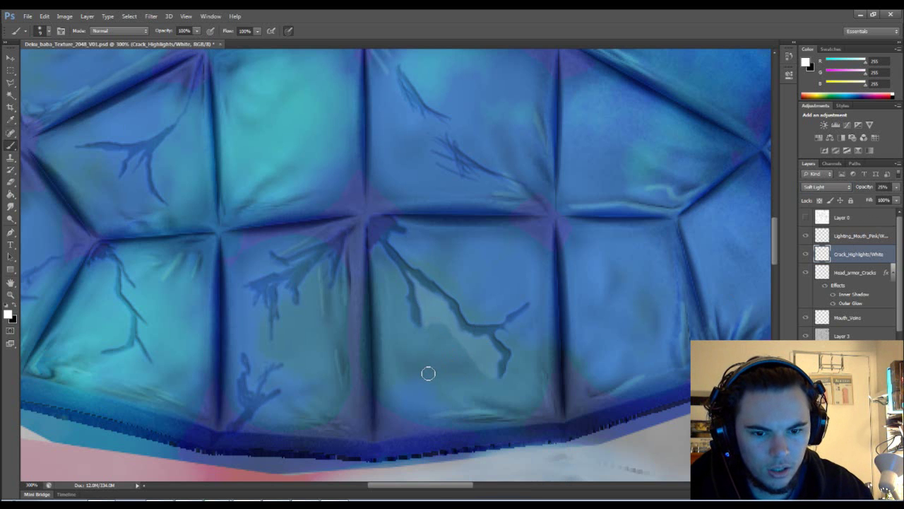
key(e)
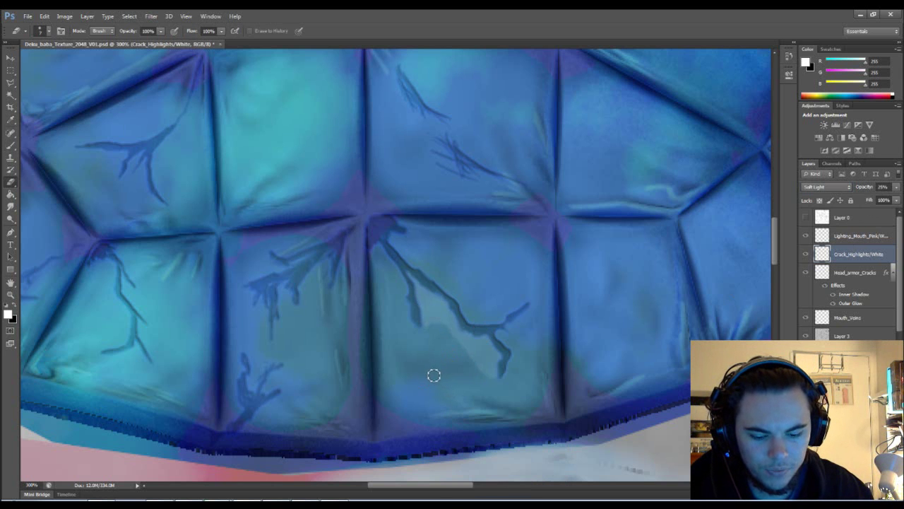
right_click(451, 375)
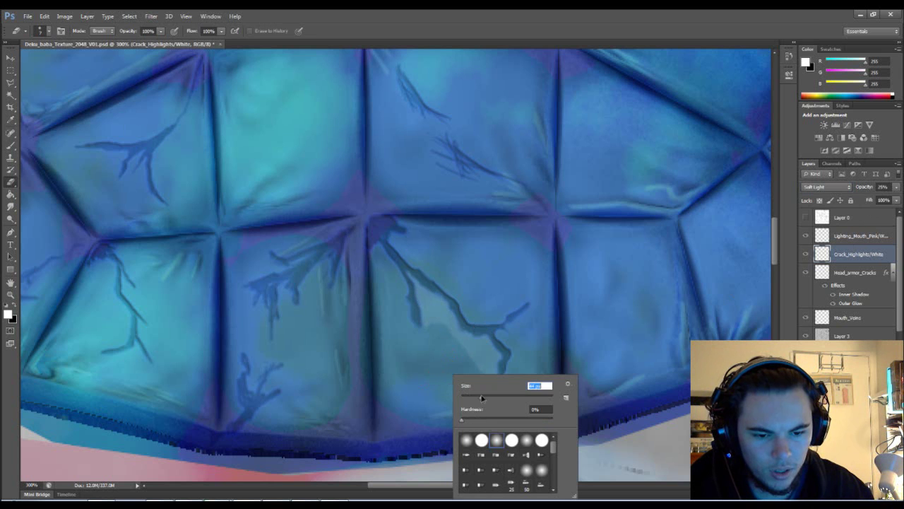
click(394, 336)
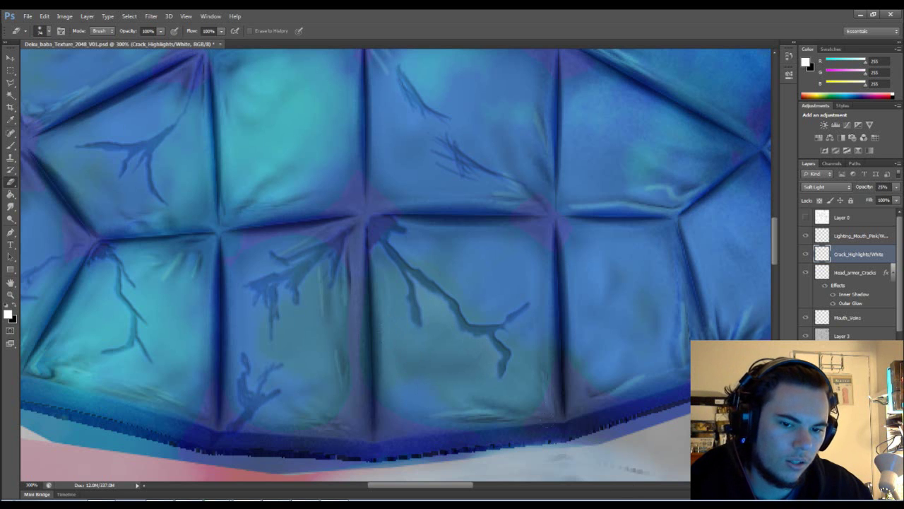
key(b)
click(896, 186)
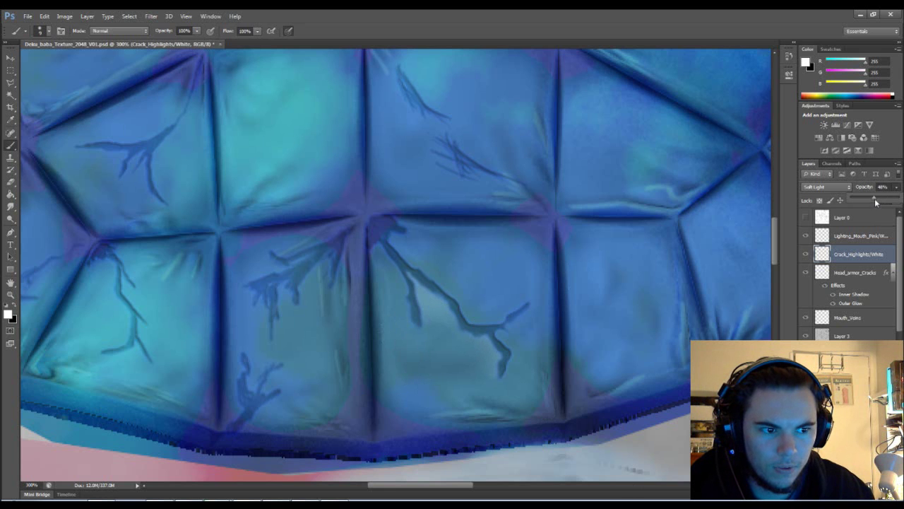
key(Return)
key(BackSpace)
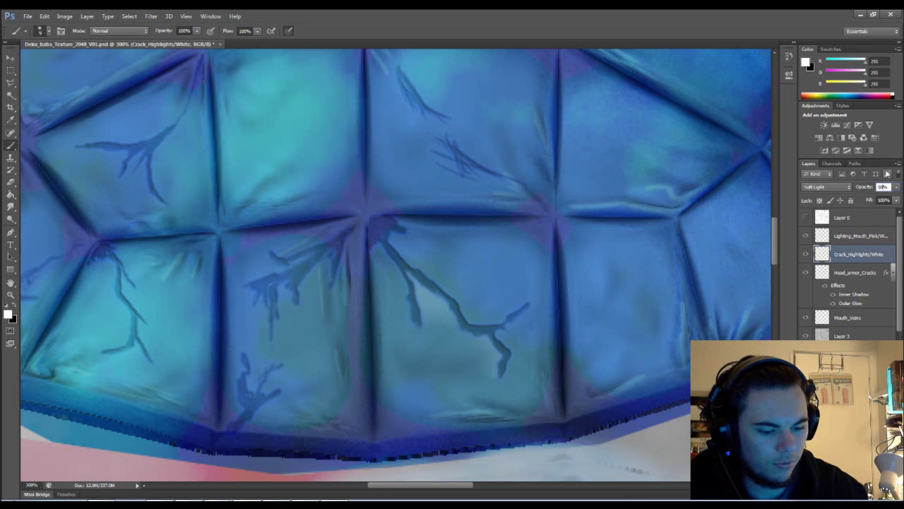
key(Return)
key(ctrl+minus)
key(ctrl+minus)
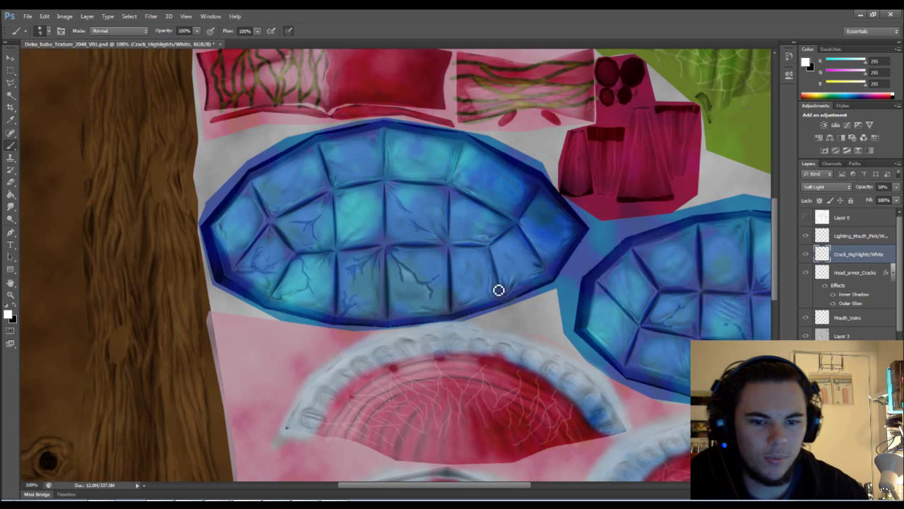
scroll(400, 278, up, 2)
scroll(399, 278, up, 3)
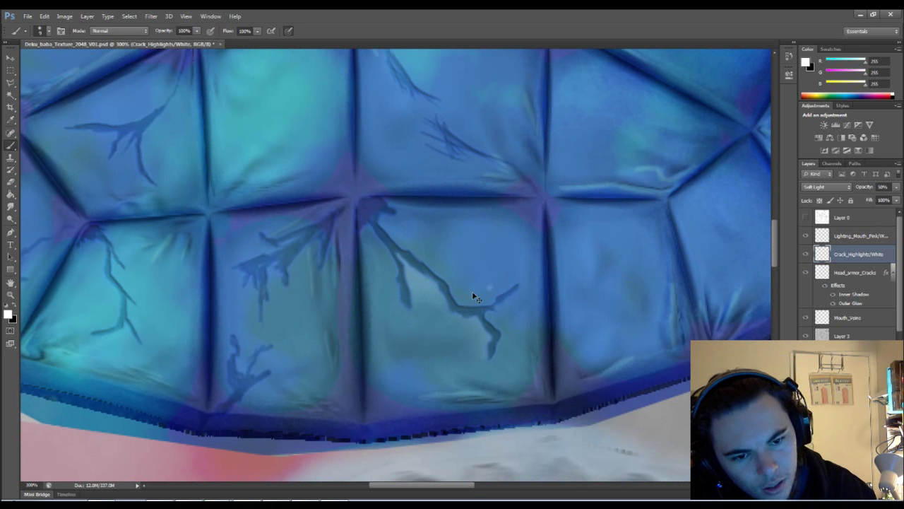
drag(456, 291, 509, 307)
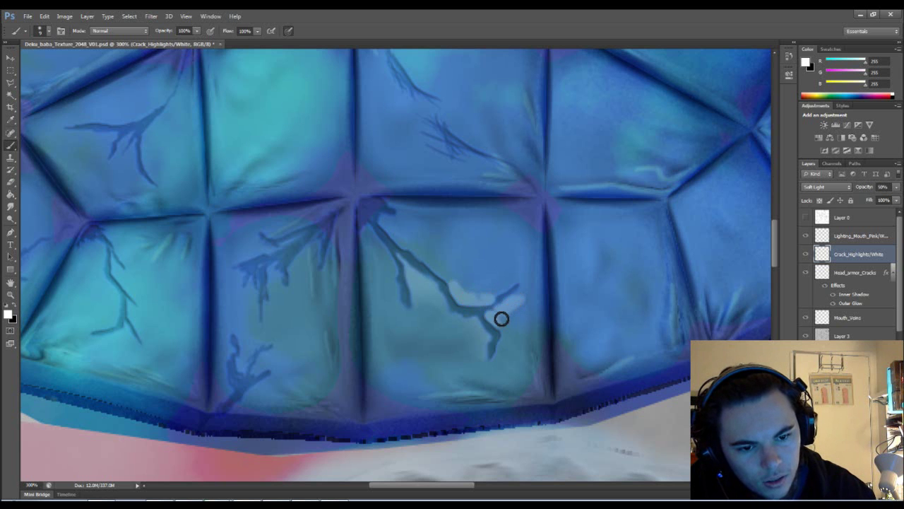
key(e)
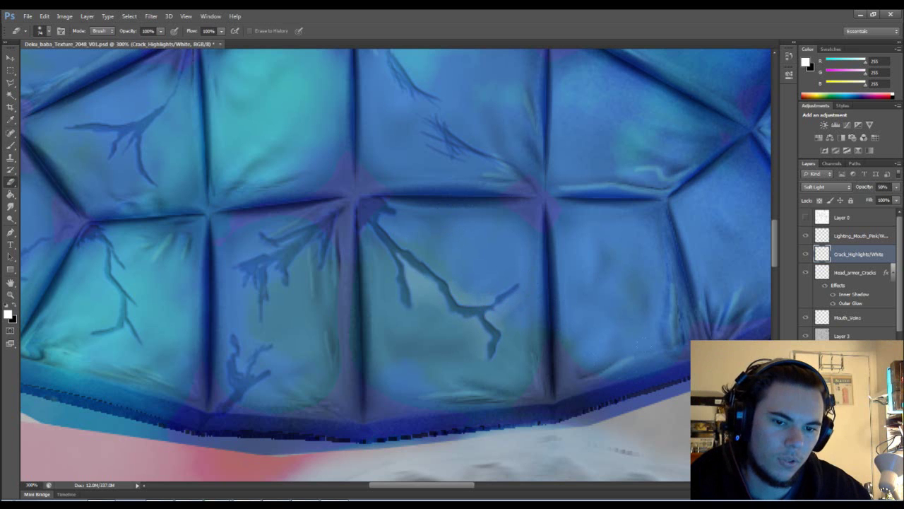
key(ctrl+1)
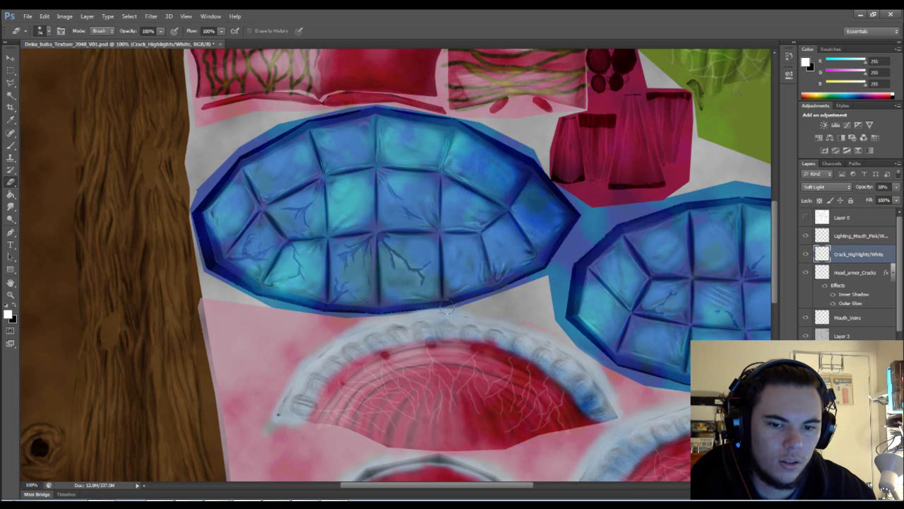
- Zoom in on the blue plate and set the Crack_Highlights opacity to 85%
drag(457, 286, 468, 304)
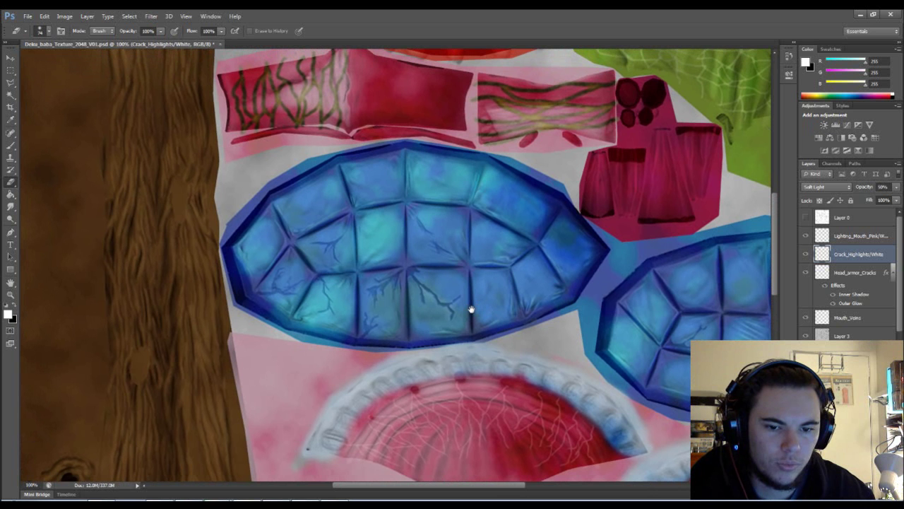
scroll(457, 302, up, 1)
scroll(457, 303, up, 1)
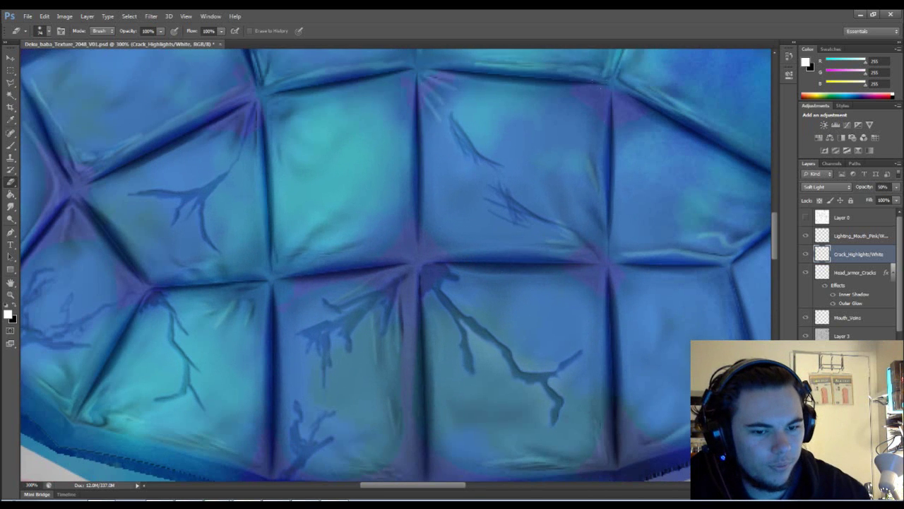
mouse_move(663, 327)
mouse_down()
mouse_move(634, 310)
mouse_move(610, 311)
mouse_up()
click(896, 189)
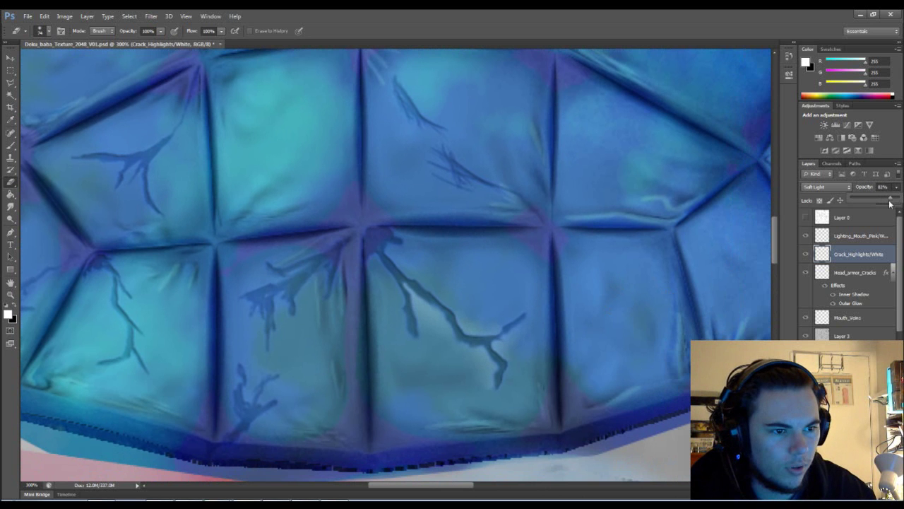
click(891, 202)
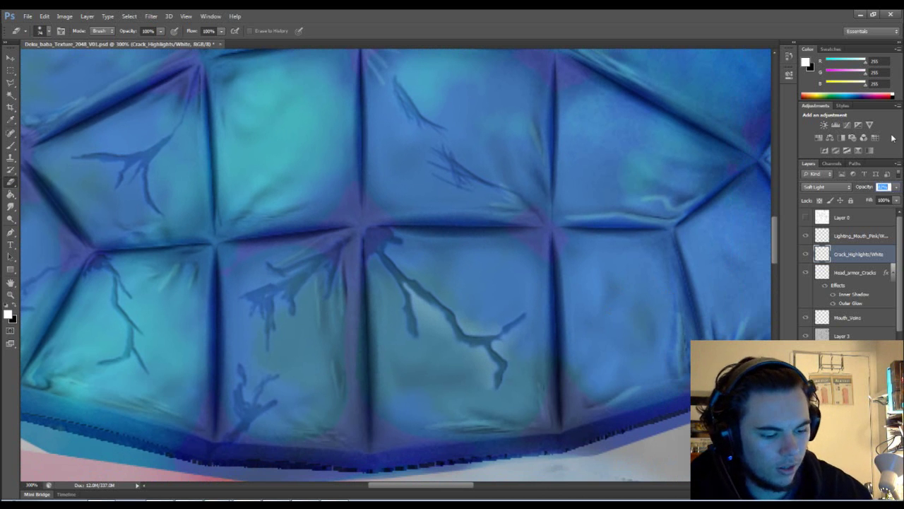
text(85)
key(Return)
key(ctrl+1)
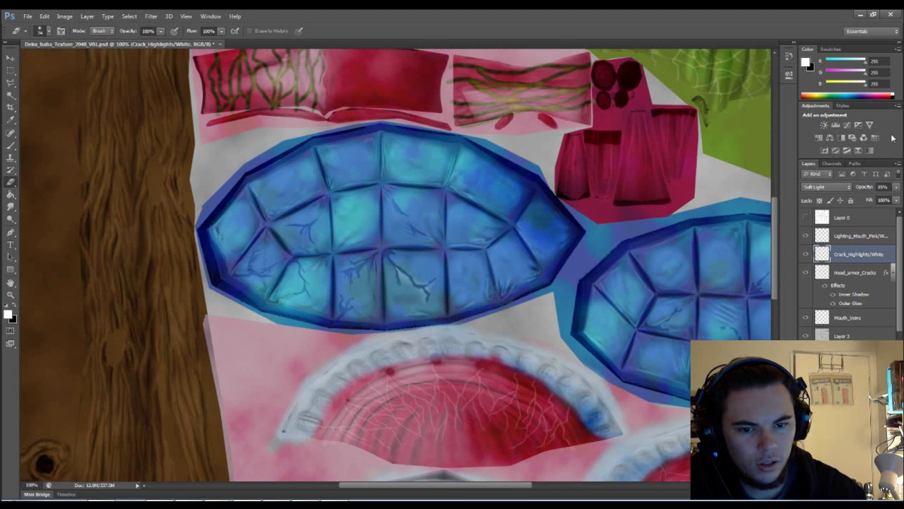
scroll(448, 330, up, 2)
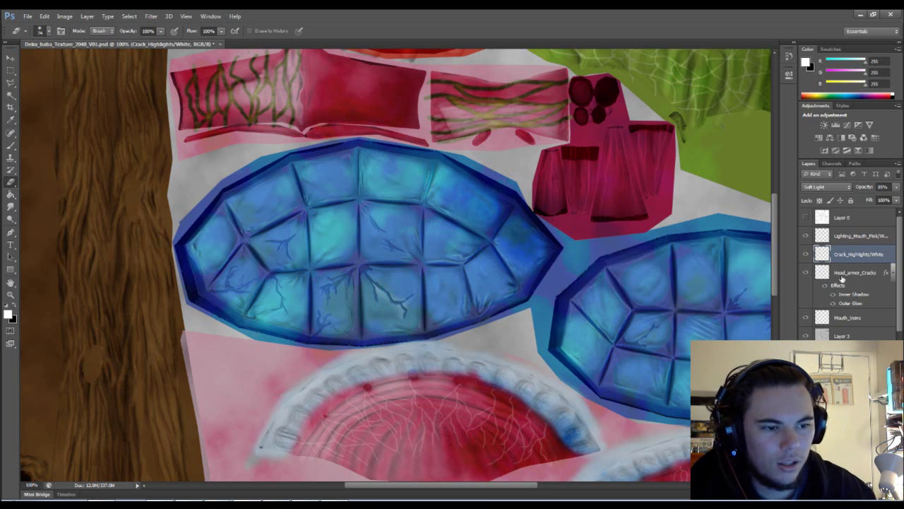
- Make Head_armor_Cracks active and set up a smaller black brush
key(alt+bracketleft)
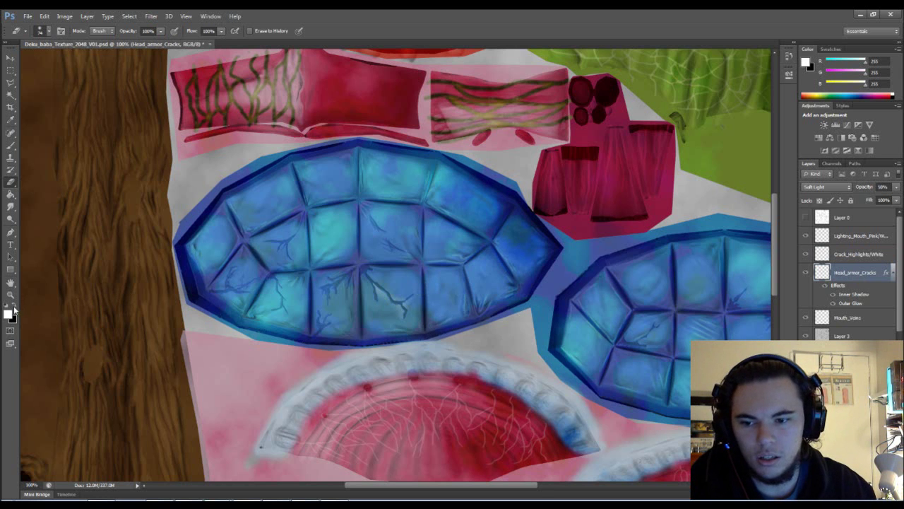
click(14, 307)
key(b)
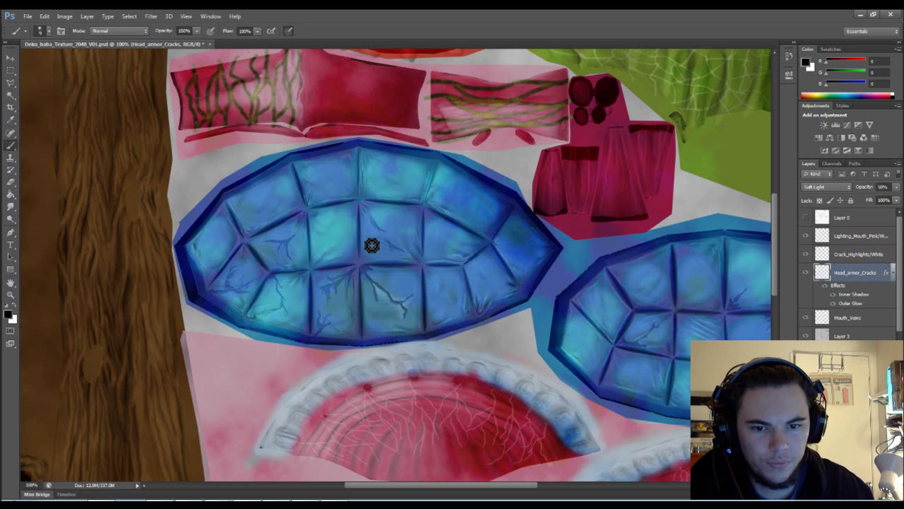
right_click(446, 300)
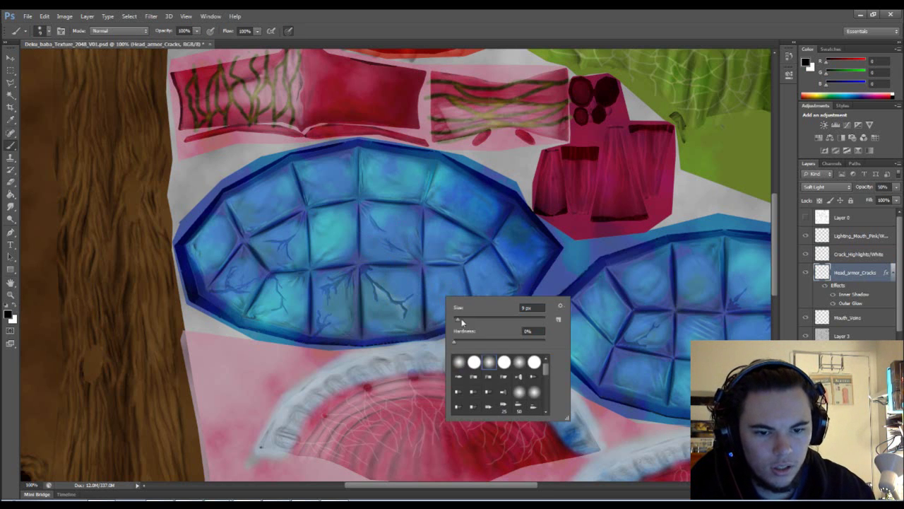
drag(459, 321, 389, 345)
click(474, 362)
click(447, 289)
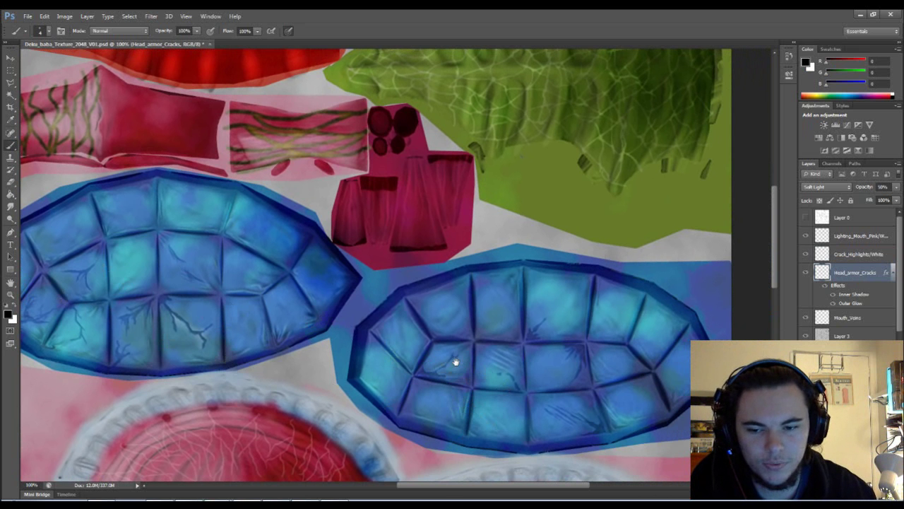
- Hide the Crack_Highlights/White layer to compare the plates without it
scroll(456, 363, left, 3)
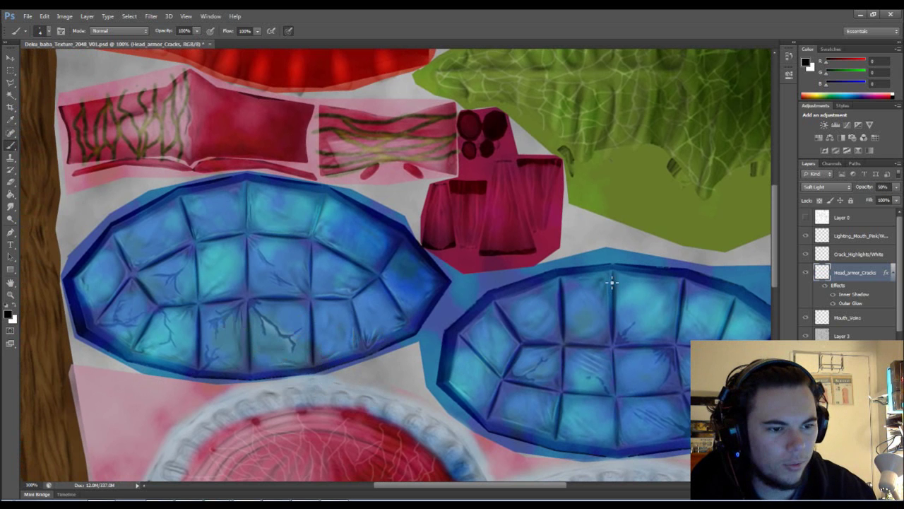
click(806, 255)
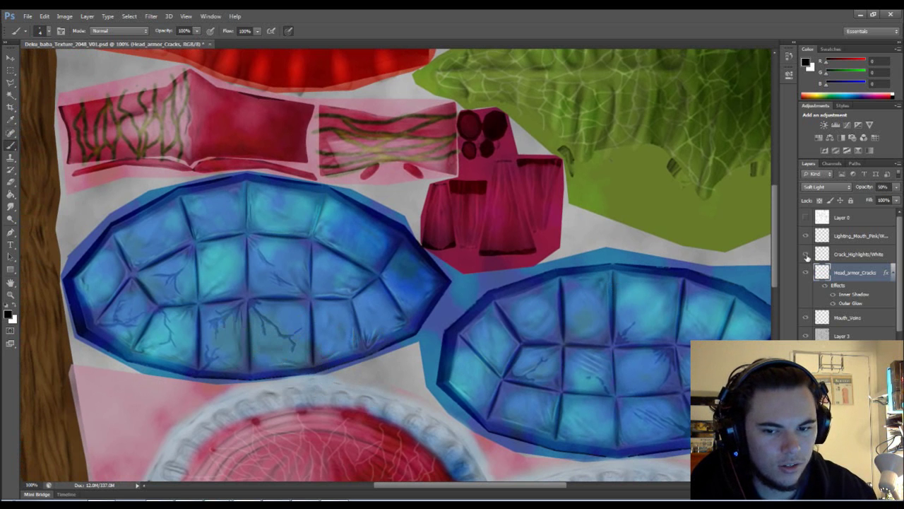
click(806, 255)
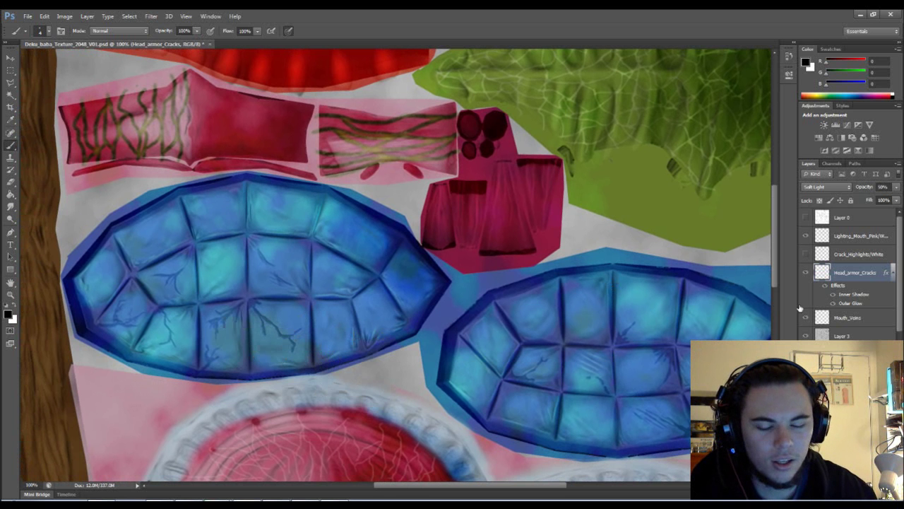
- Paint a thin dark diagonal crack down an upper tile of the left plate, then darken it
drag(671, 387, 561, 310)
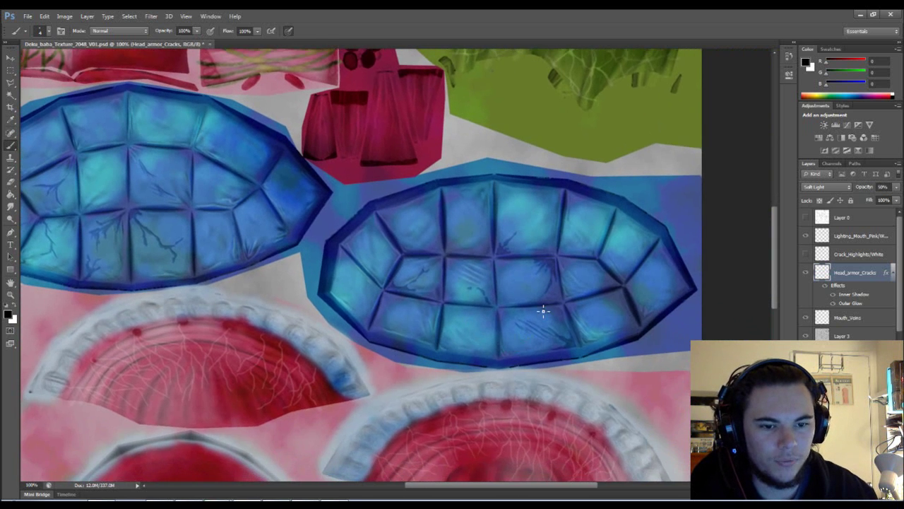
scroll(278, 208, up, 1)
scroll(279, 212, up, 2)
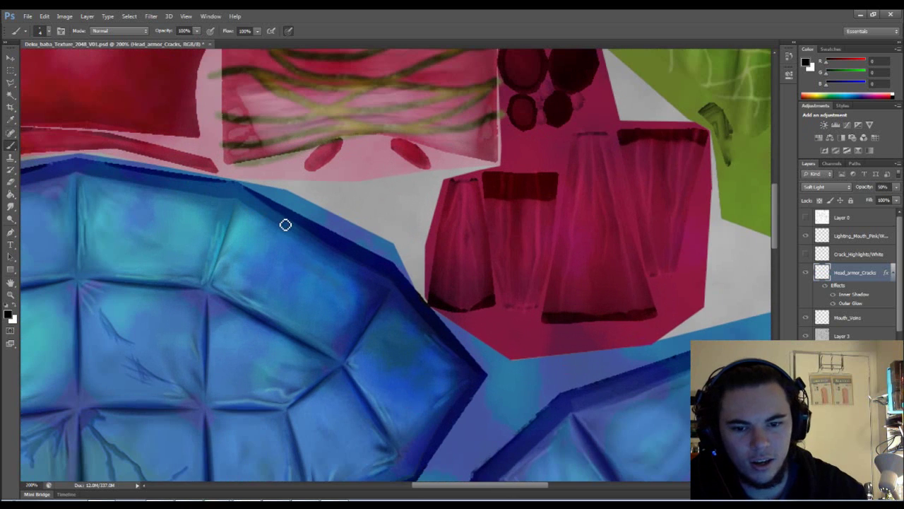
scroll(430, 321, left, 3)
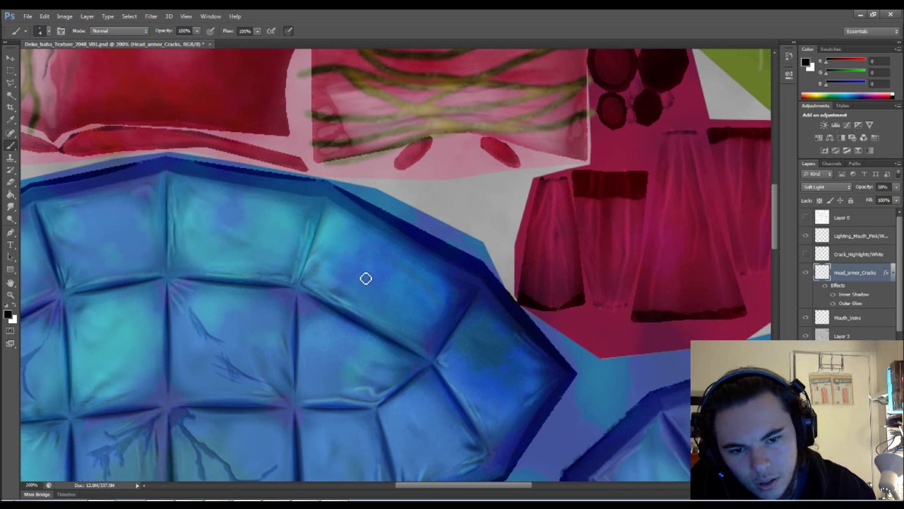
drag(344, 256, 384, 311)
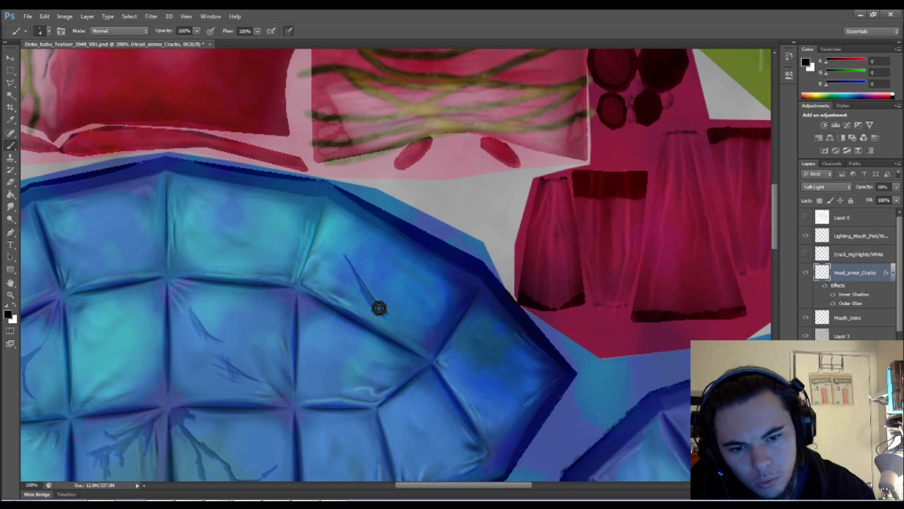
drag(386, 316, 404, 331)
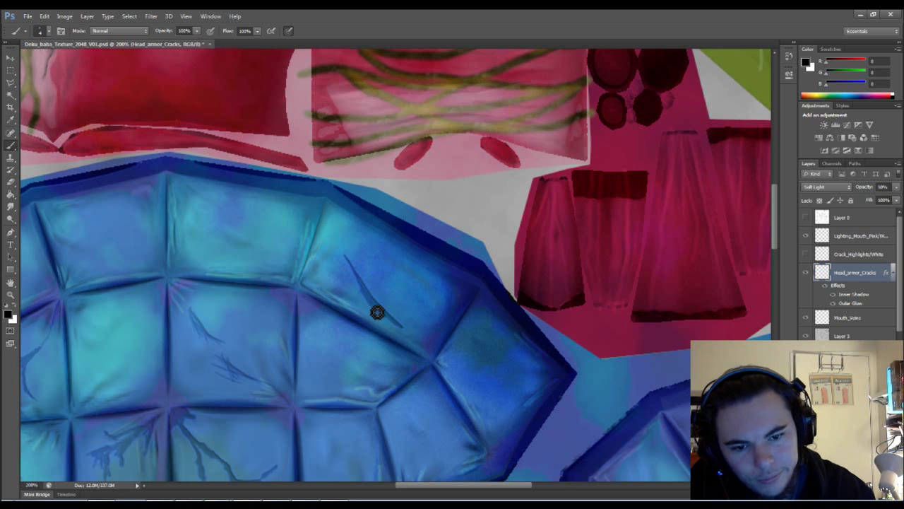
mouse_move(353, 263)
mouse_down()
mouse_move(417, 327)
mouse_move(429, 352)
mouse_move(436, 323)
mouse_move(419, 332)
mouse_move(452, 332)
mouse_up()
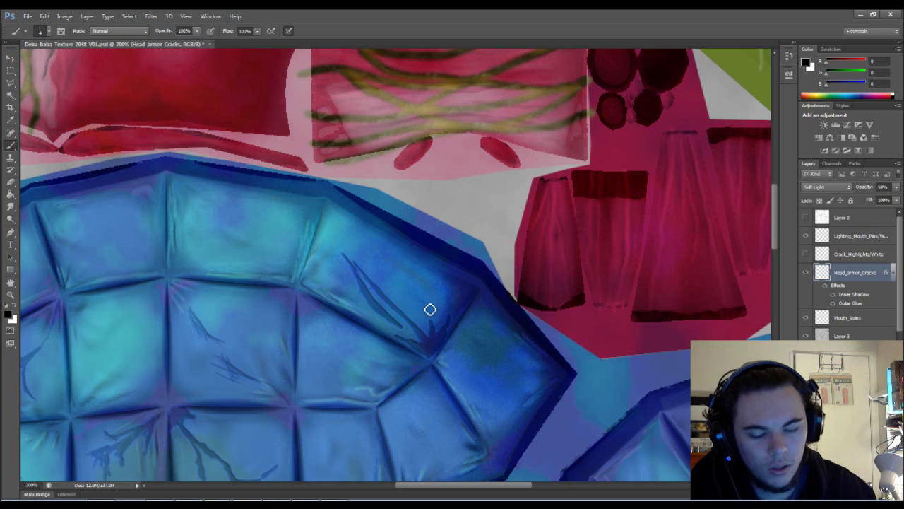
- Lighten the crack's lower end with a much smaller eraser, then zoom out over the sheet
key(e)
right_click(443, 339)
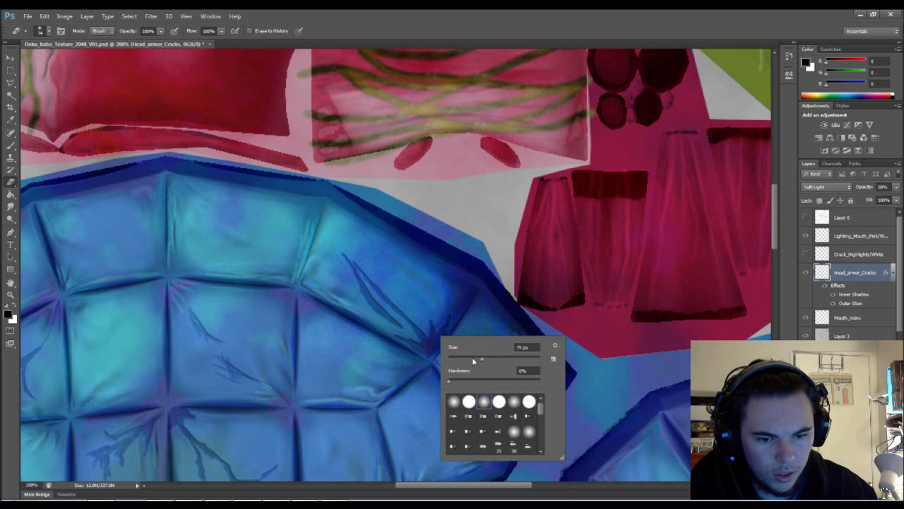
drag(473, 358, 455, 358)
key(Return)
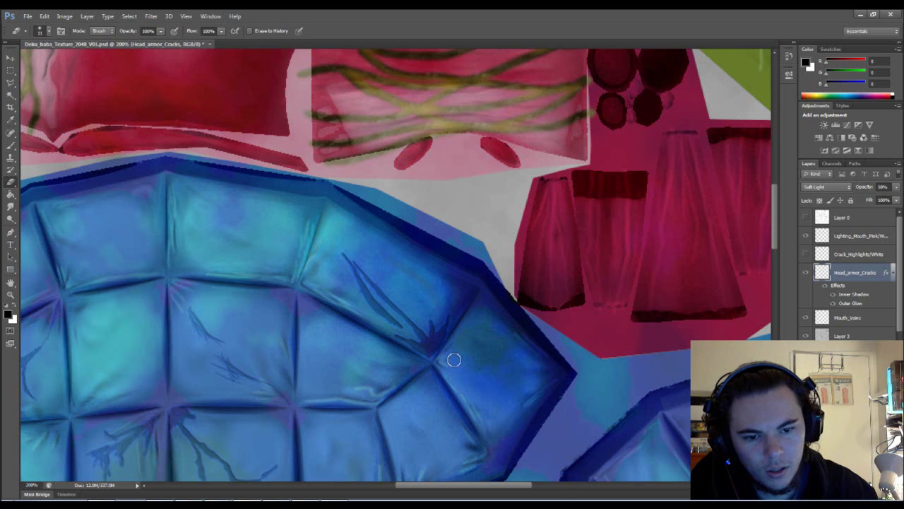
drag(453, 325, 452, 351)
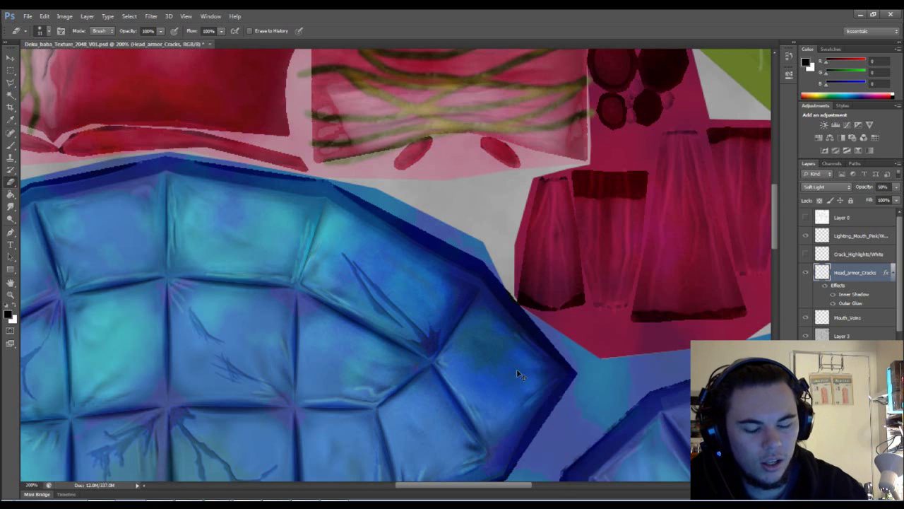
key(ctrl+minus)
key(ctrl+minus)
drag(580, 332, 604, 324)
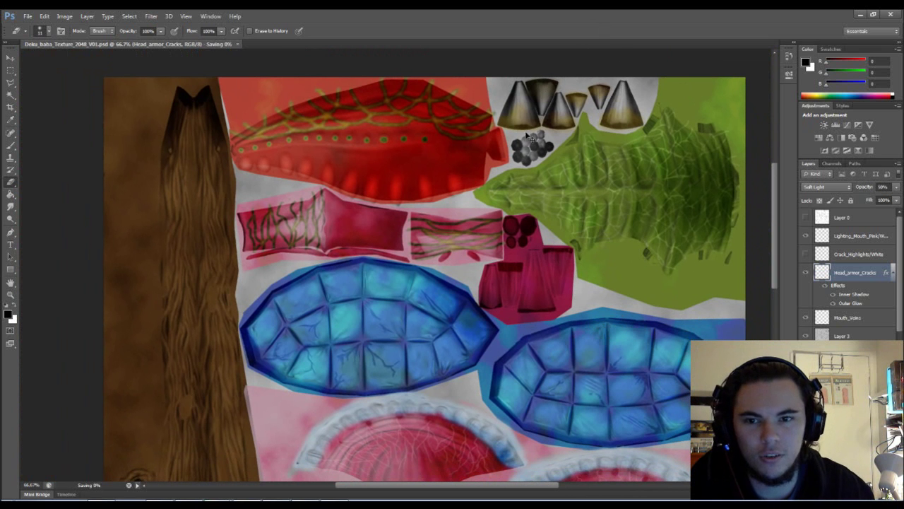
- Pan across the texture sheet to review the armor plates, mouth pieces, shell and leaf
drag(699, 402, 621, 346)
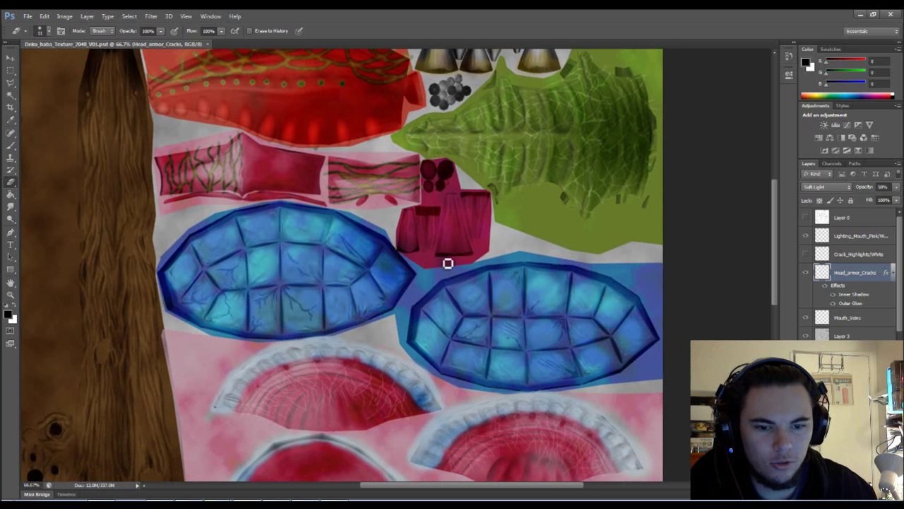
drag(605, 481, 535, 387)
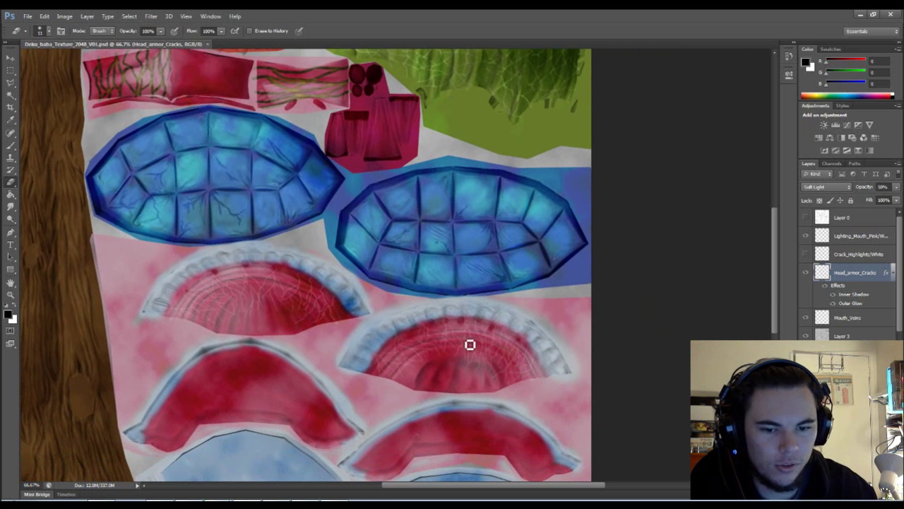
drag(467, 343, 487, 349)
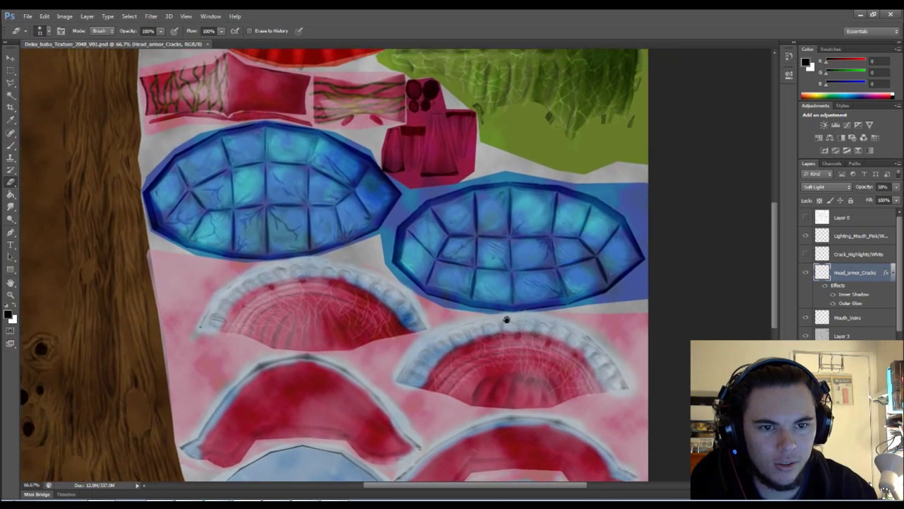
drag(396, 190, 494, 339)
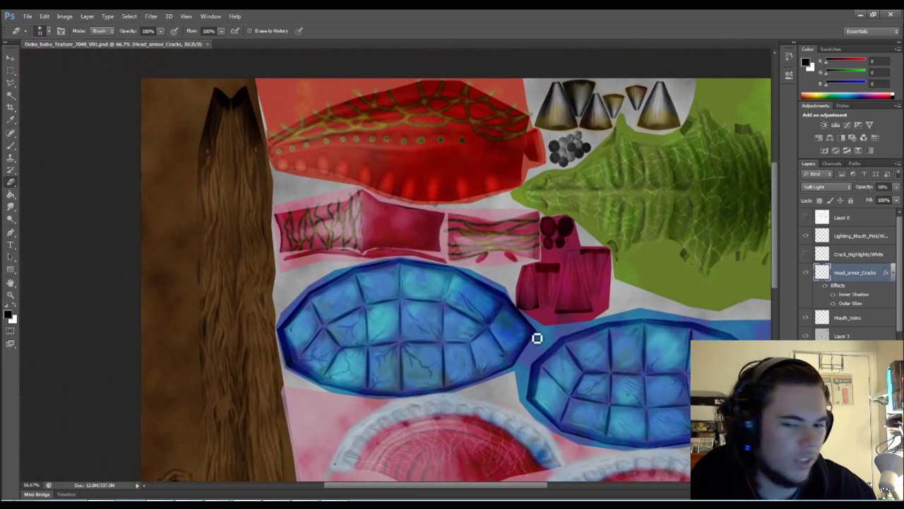
mouse_move(542, 337)
mouse_down()
mouse_move(539, 372)
mouse_move(521, 366)
mouse_move(511, 380)
mouse_up()
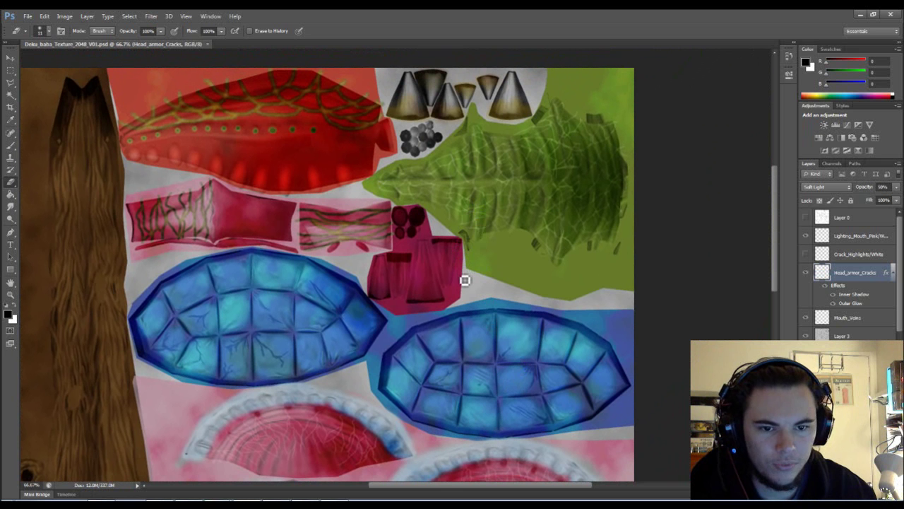
- Lightly erase a small spot on the left blue armor plate, then return to the Brush
scroll(501, 315, down, 3)
scroll(507, 317, left, 2)
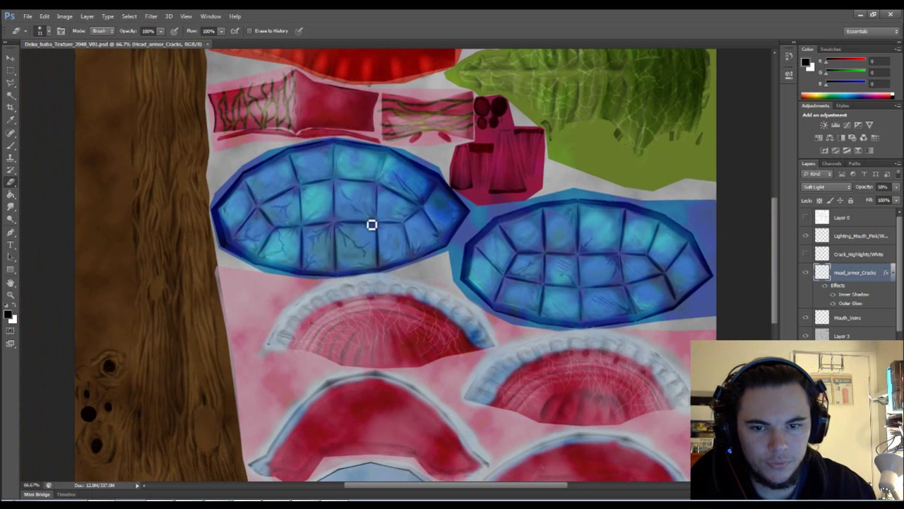
drag(307, 188, 303, 181)
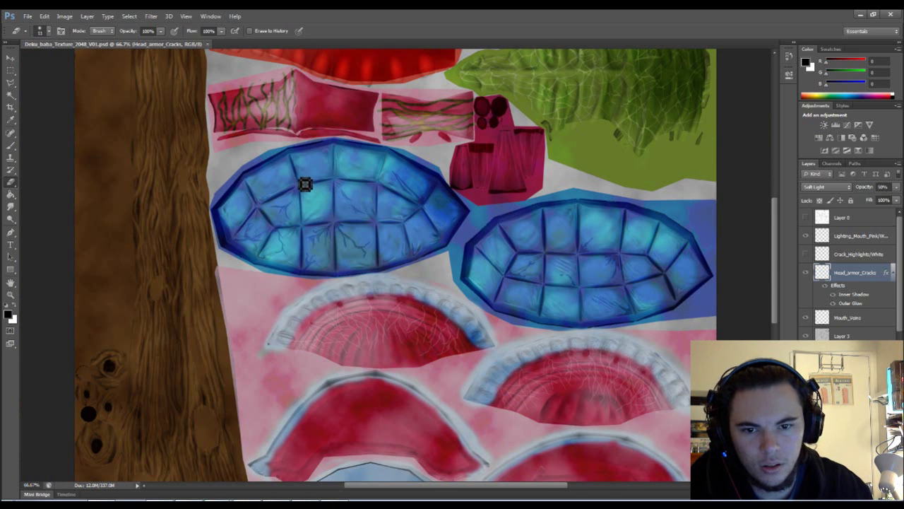
key(b)
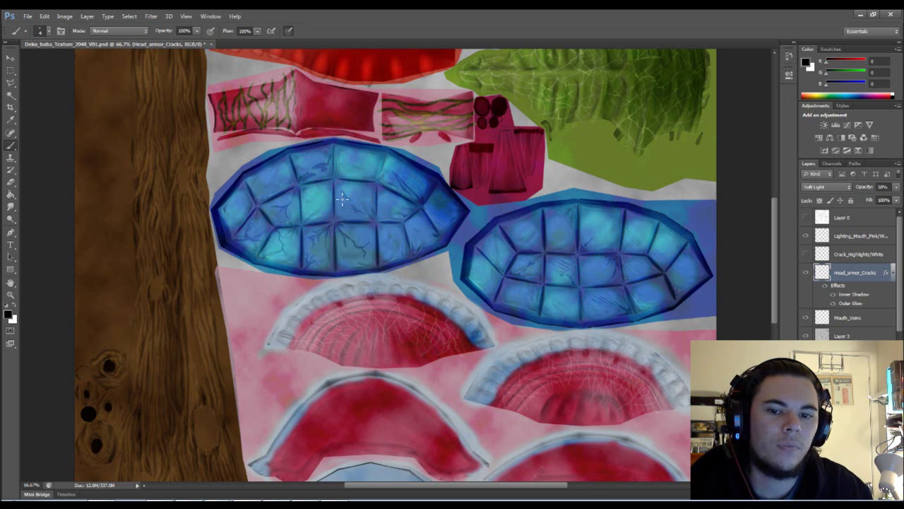
- At 200% zoom, erase parts of the top-tile crack into thinner, broken scratch fragments
scroll(318, 175, up, 2)
key(e)
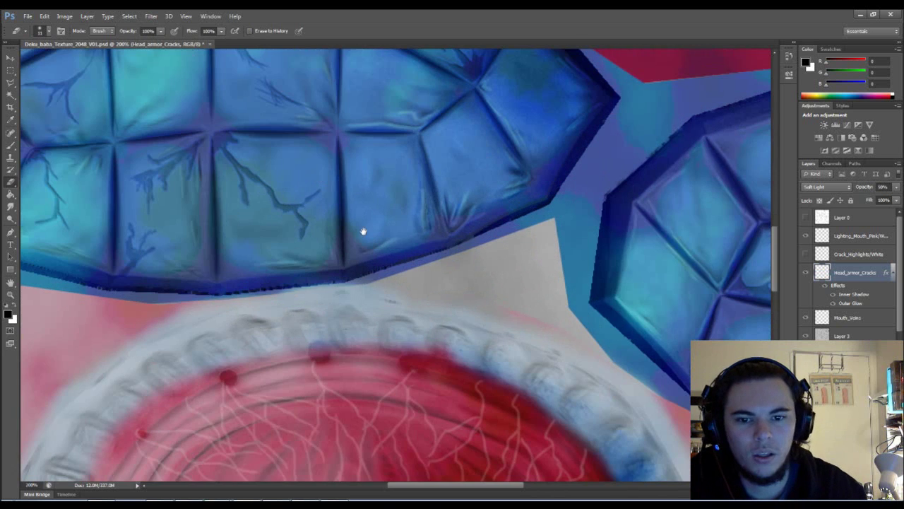
scroll(383, 247, up, 5)
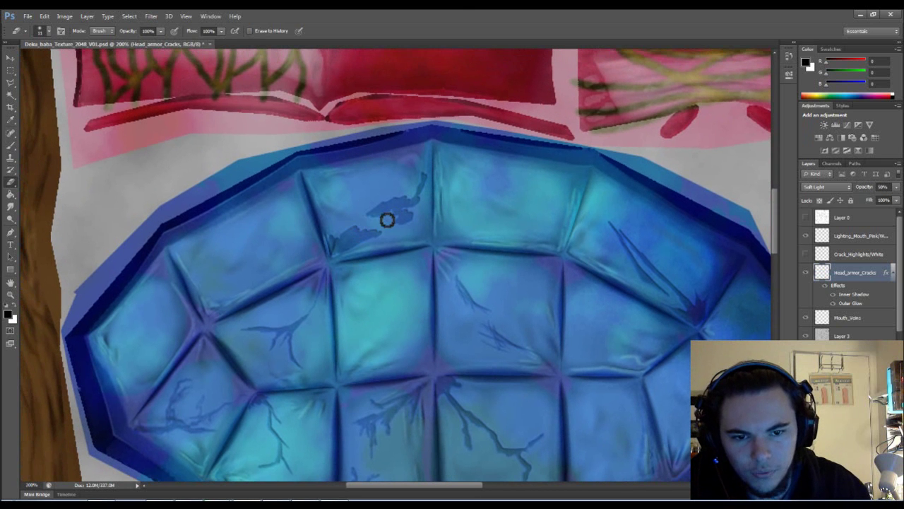
drag(391, 216, 377, 210)
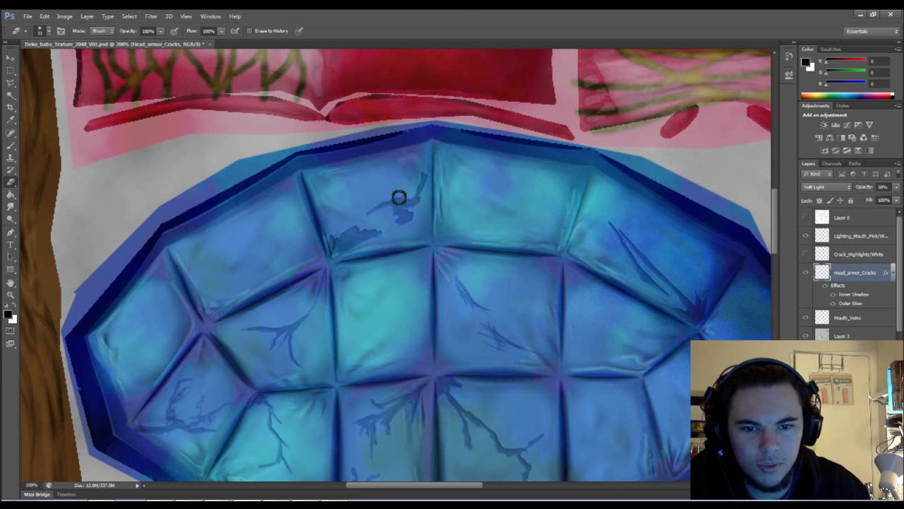
drag(431, 184, 422, 206)
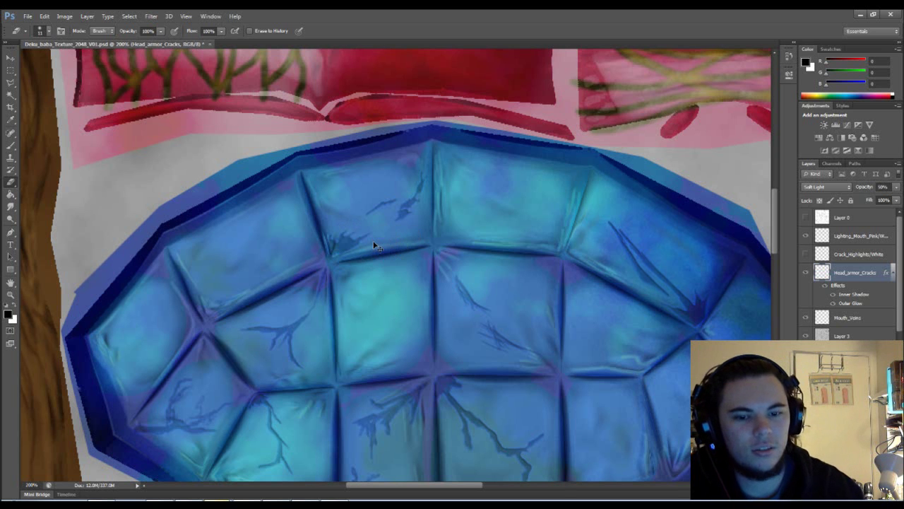
- Paint a thin dark crack on a lower tile of the right blue plate
scroll(395, 264, down, 1)
scroll(389, 258, down, 2)
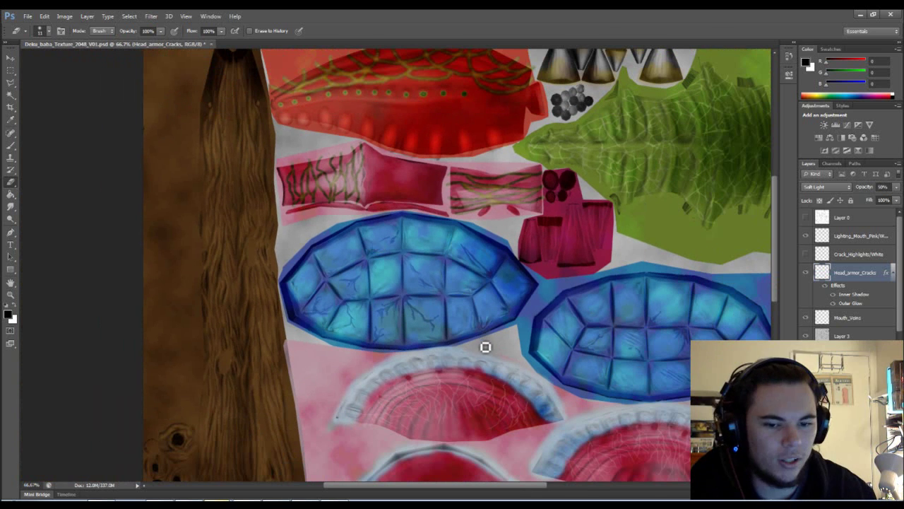
scroll(528, 354, down, 1)
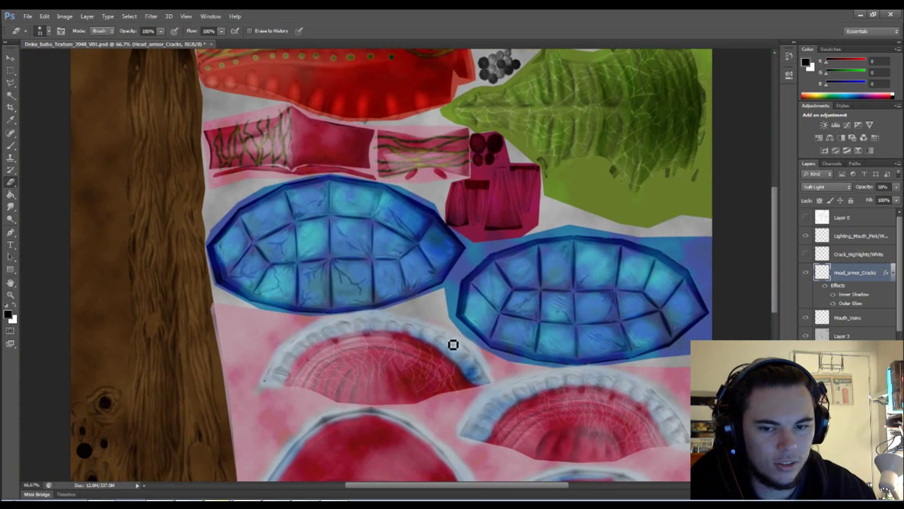
scroll(448, 341, up, 3)
scroll(469, 370, right, 3)
scroll(414, 370, right, 3)
scroll(414, 370, right, 2)
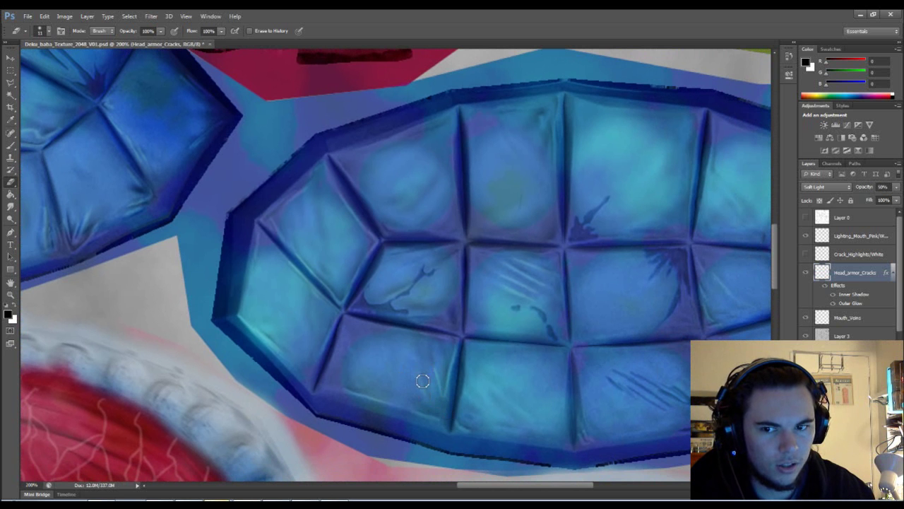
scroll(434, 395, down, 1)
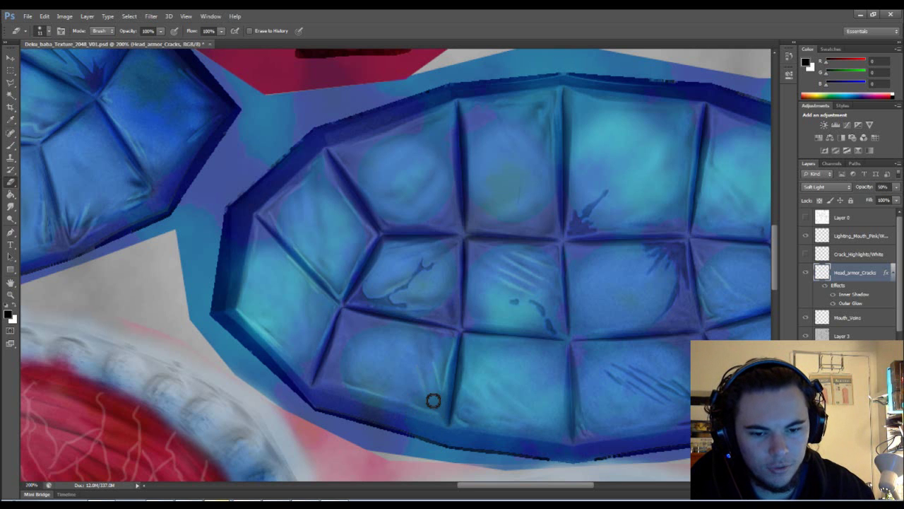
key(b)
drag(422, 365, 436, 404)
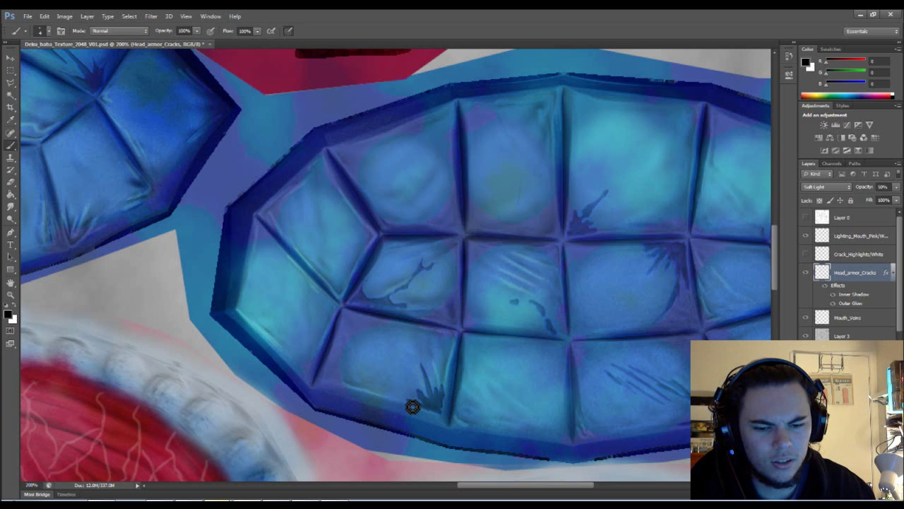
- Trim back the new crack's tip with a smaller eraser, then zoom out to the full sheet
key(e)
right_click(424, 414)
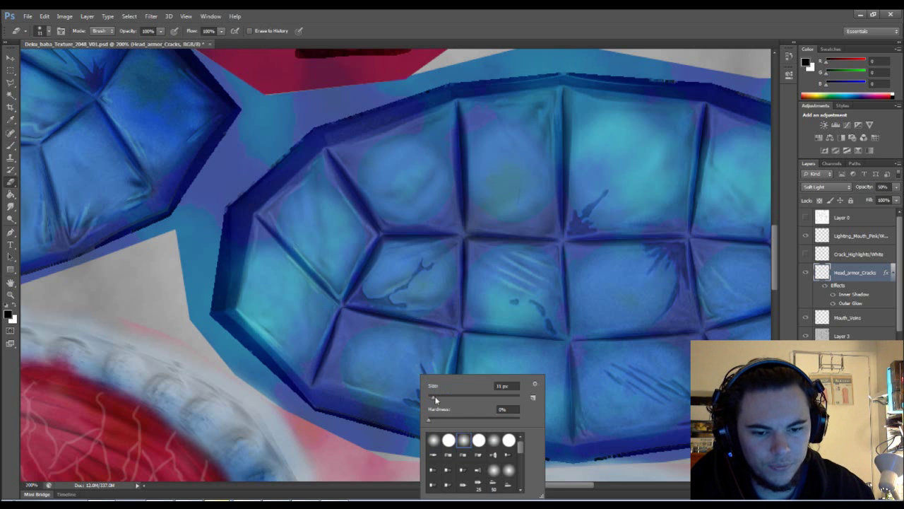
drag(435, 400, 433, 400)
key(Return)
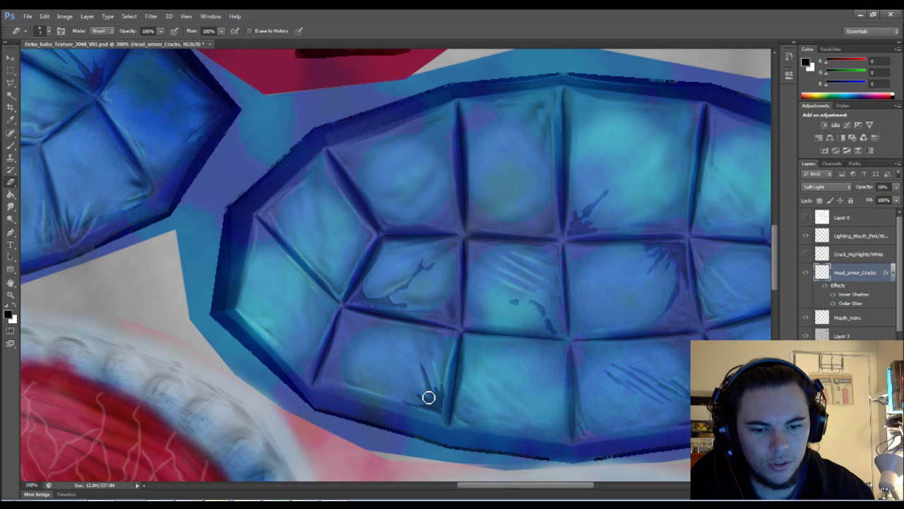
drag(428, 399, 431, 376)
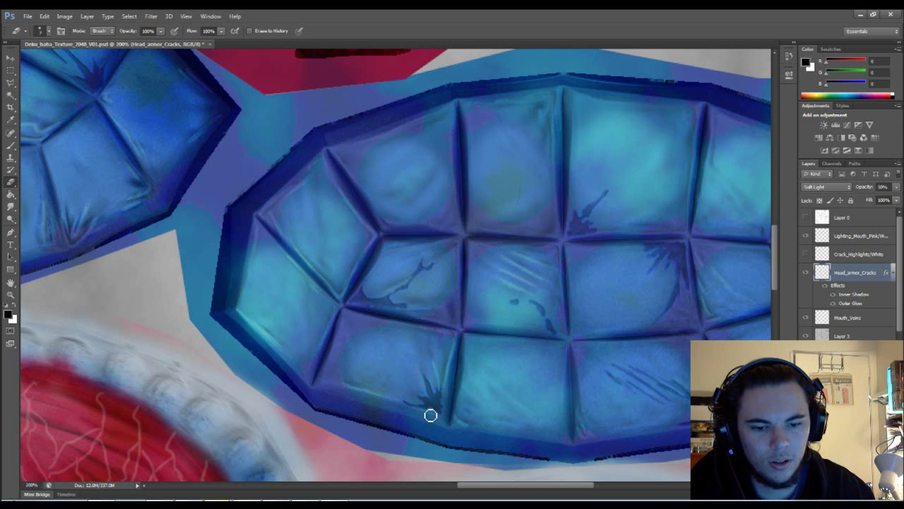
key(ctrl+minus)
key(ctrl+minus)
drag(485, 274, 549, 345)
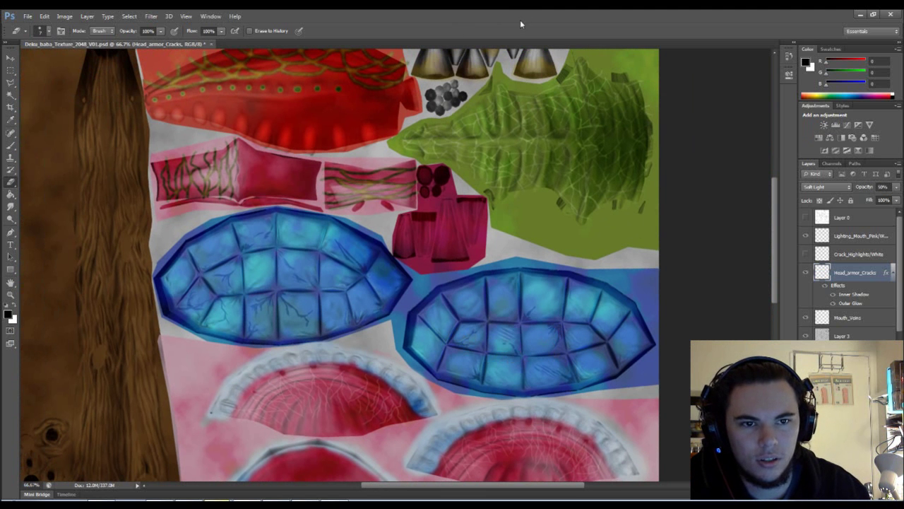
- Save the texture as Deku_baba_Texture_2048_V01.psd in Photoshop (*.PSD) format
drag(432, 106, 443, 94)
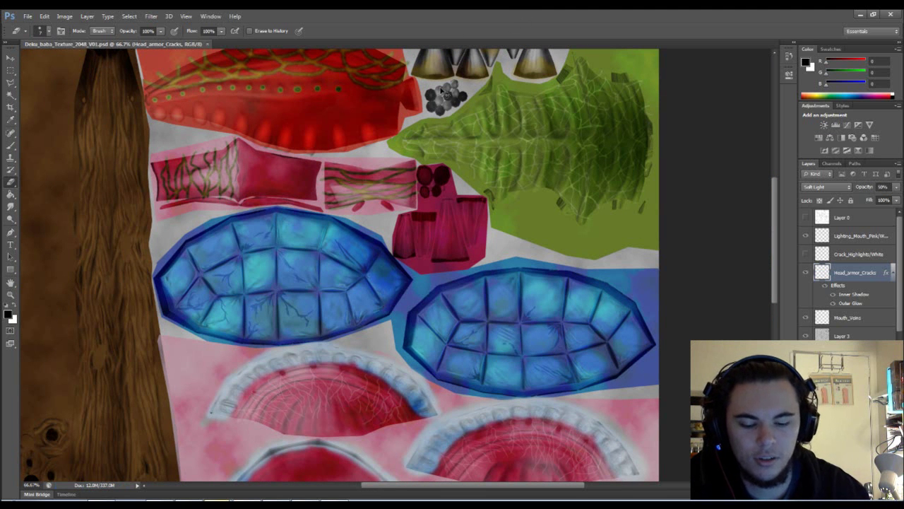
key(ctrl+shift+s)
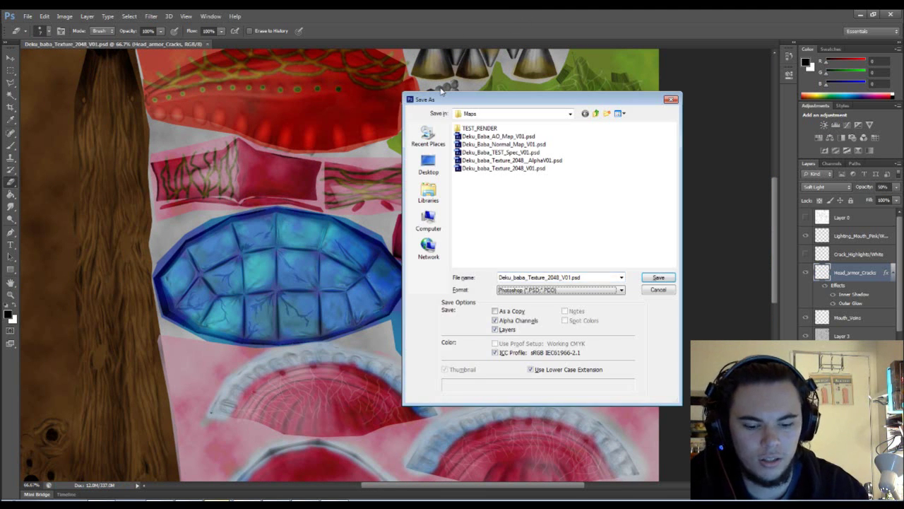
key(Return)
key(Return)
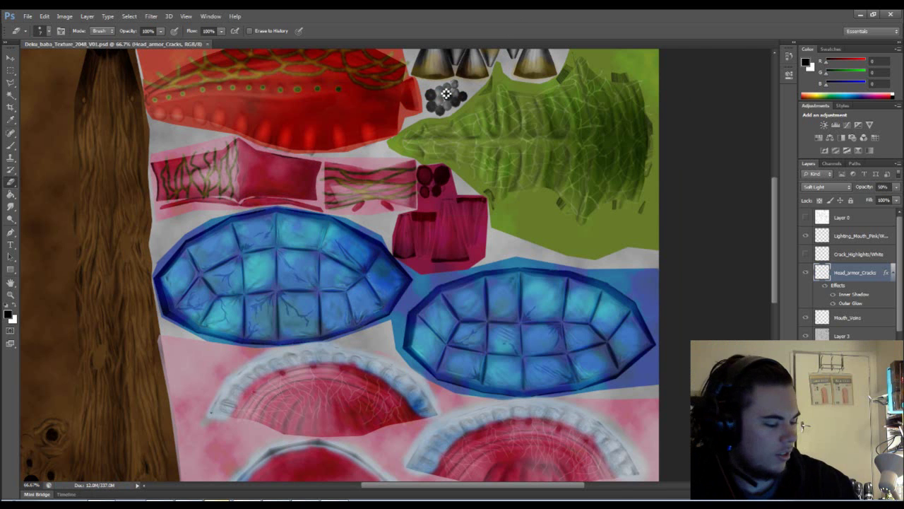